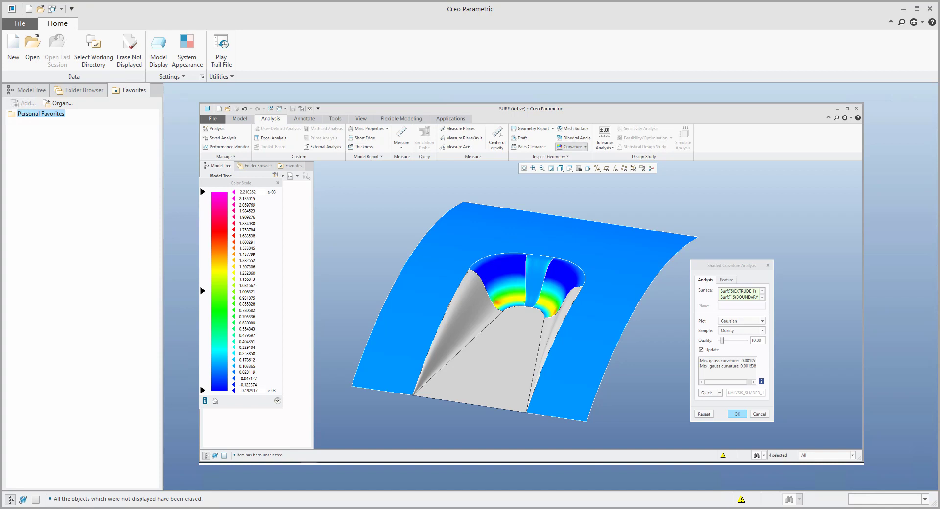
- Create a new solid part named surf from the default template and display its datum planes
key("ctrl+w")
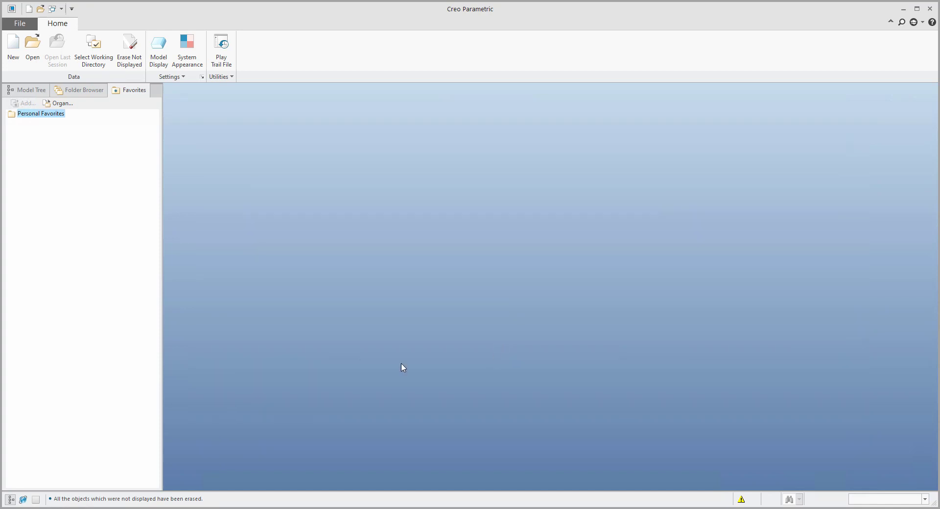
left_click(13, 49)
type("surf")
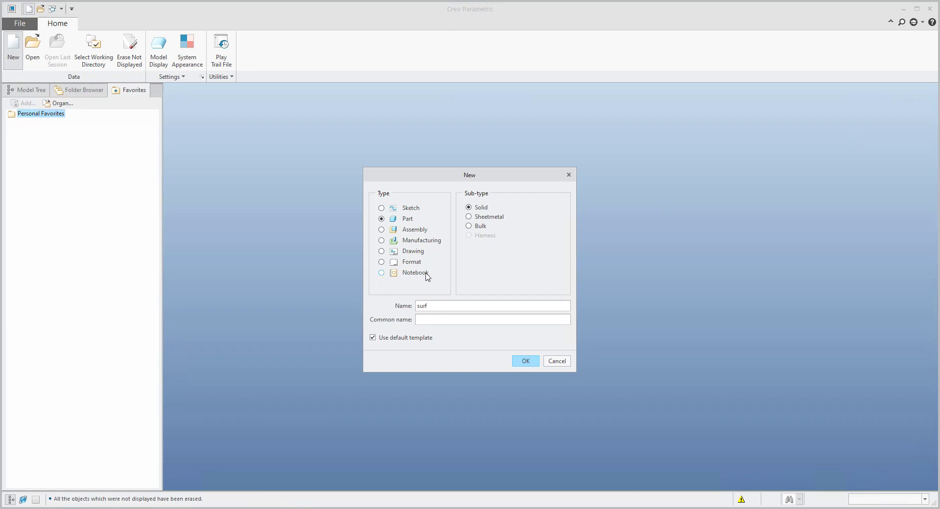
left_click(523, 363)
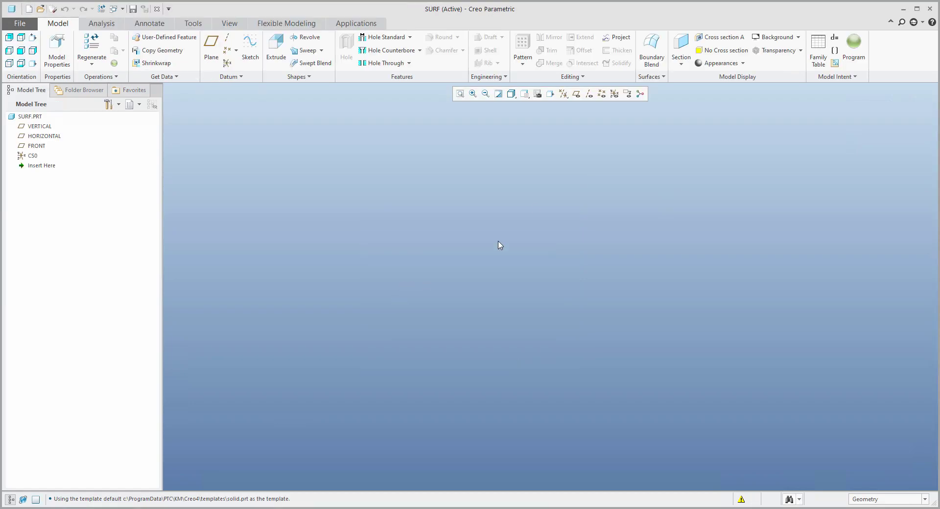
left_click(576, 94)
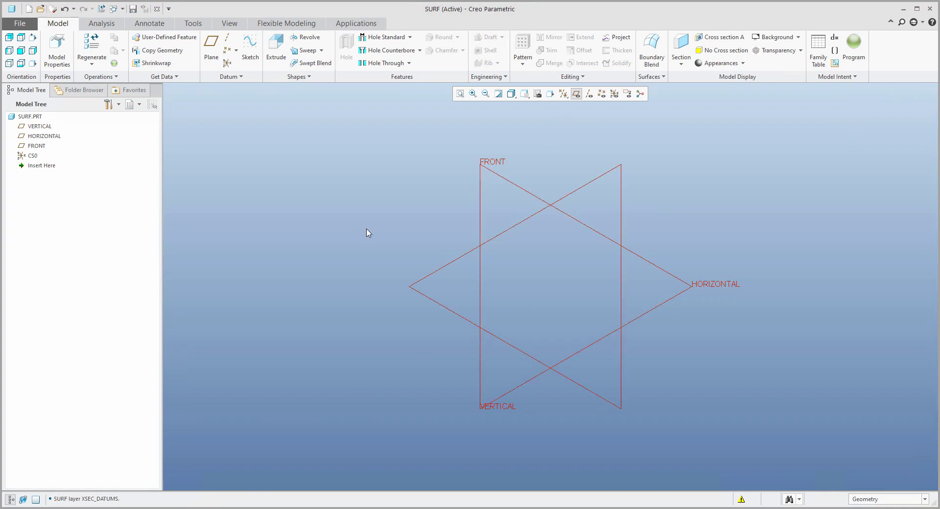
- Start a surface extrusion on the FRONT plane and sketch an arc of about 394 radius with both ends on the horizontal reference
left_click(274, 45)
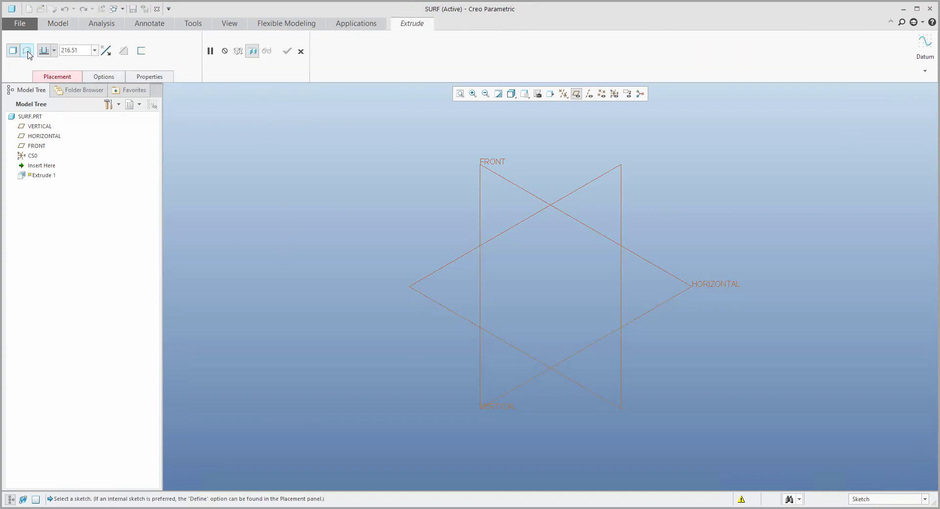
left_click(28, 50)
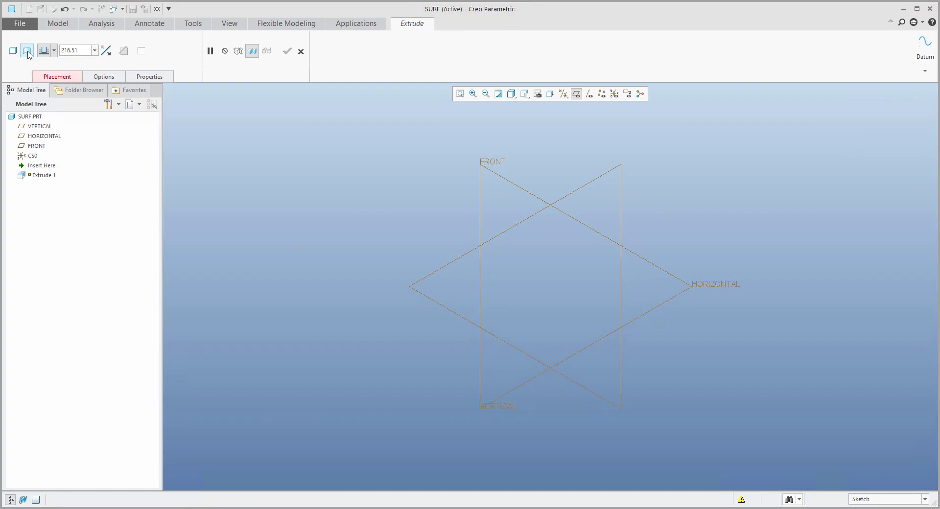
left_click(517, 186)
left_click(290, 37)
left_click(443, 287)
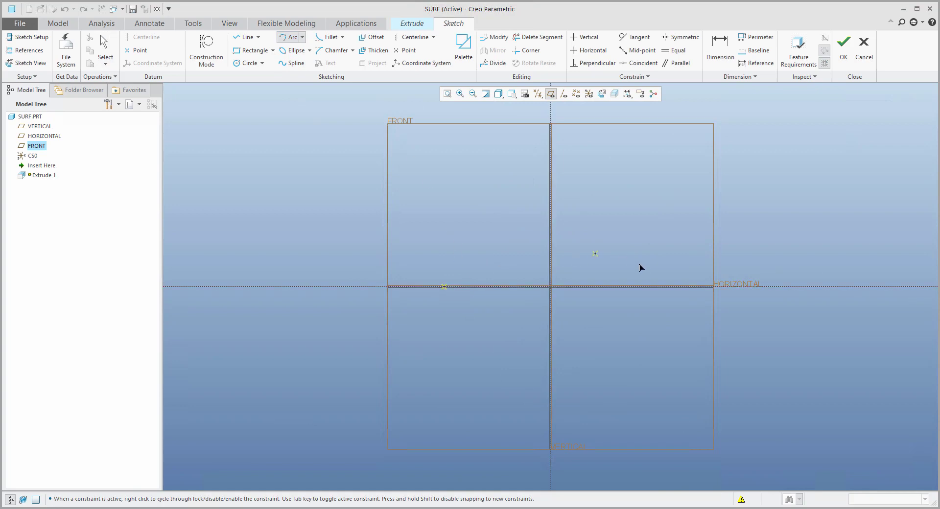
left_click(651, 286)
left_click(570, 266)
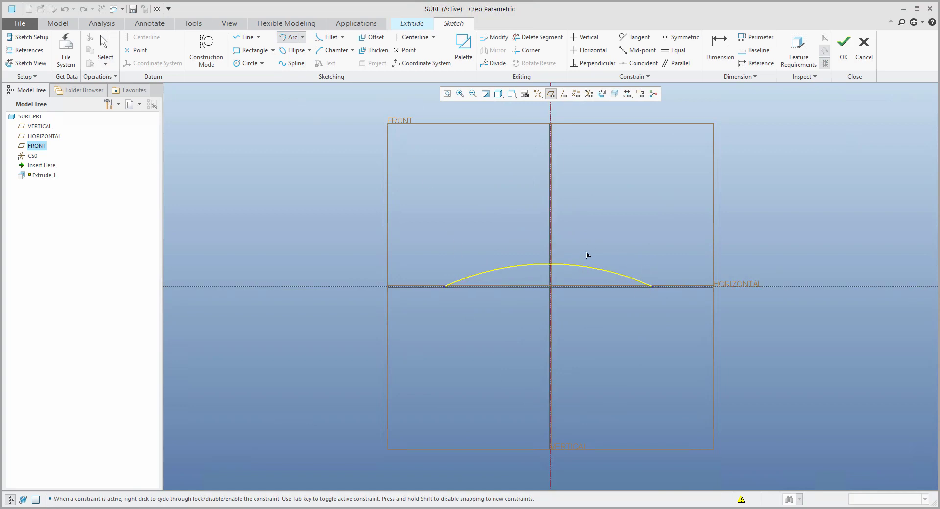
middle_click(587, 254)
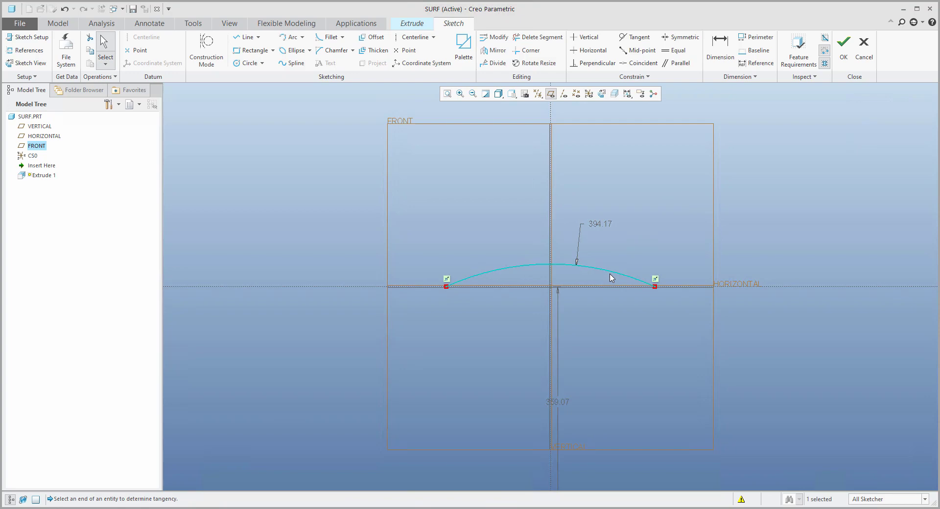
left_click(842, 48)
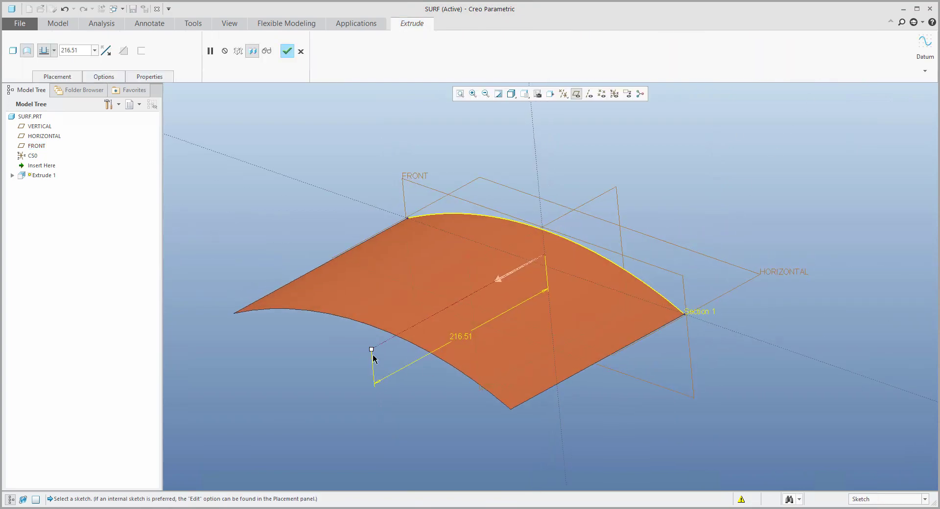
- Make the surface extrusion symmetric about its sketch plane, adjust its depth and complete it
right_click(372, 350)
left_click(392, 382)
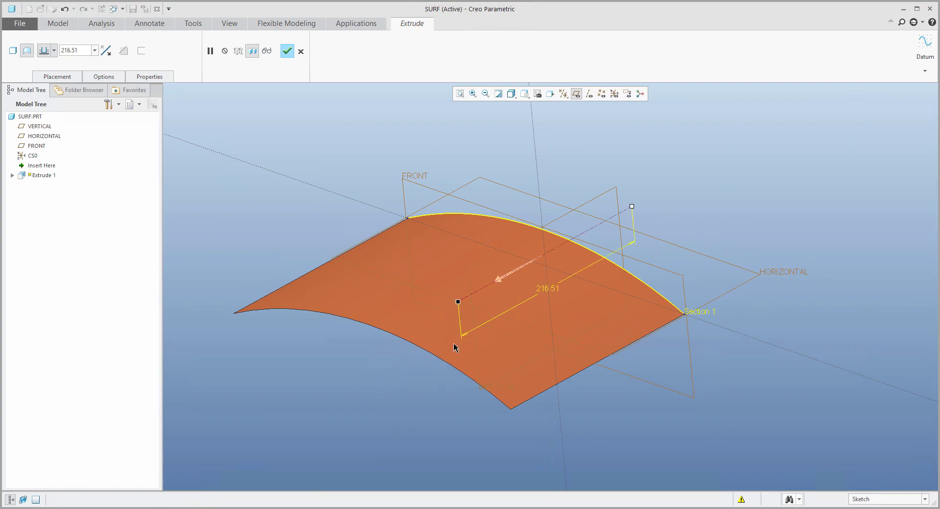
left_click_drag(516, 289, 474, 310)
middle_click(405, 343)
middle_click_drag(455, 322, 413, 354)
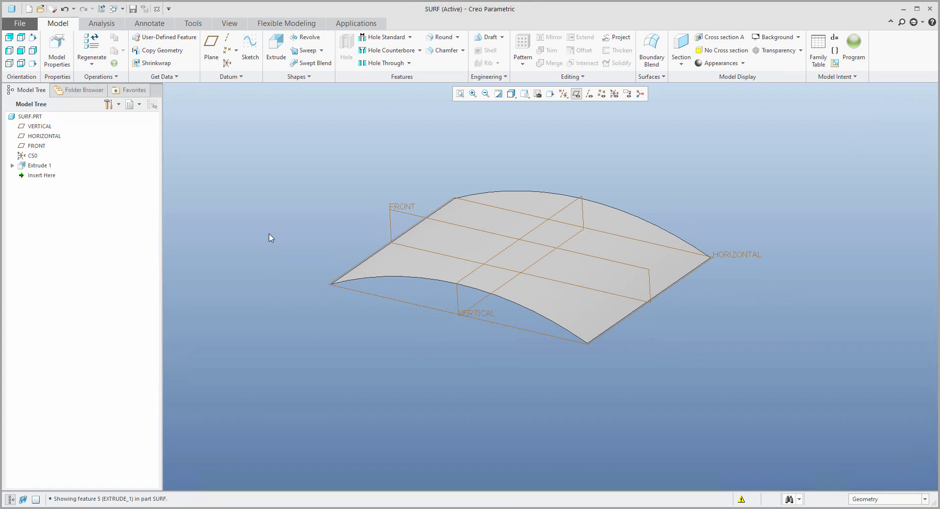
- Sketch a rectangle about 213 by 116 on the HORIZONTAL plane, with one short side on the surface's straight edge
left_click(253, 48)
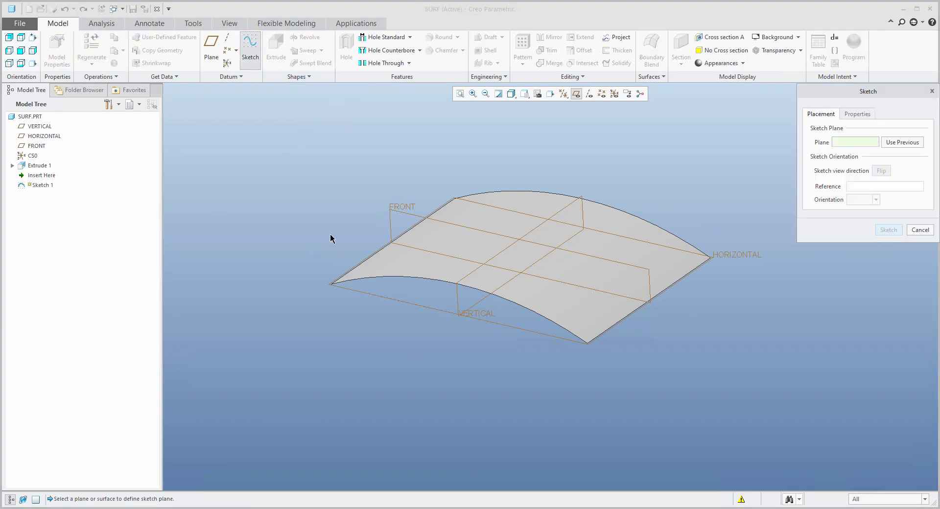
left_click(528, 330)
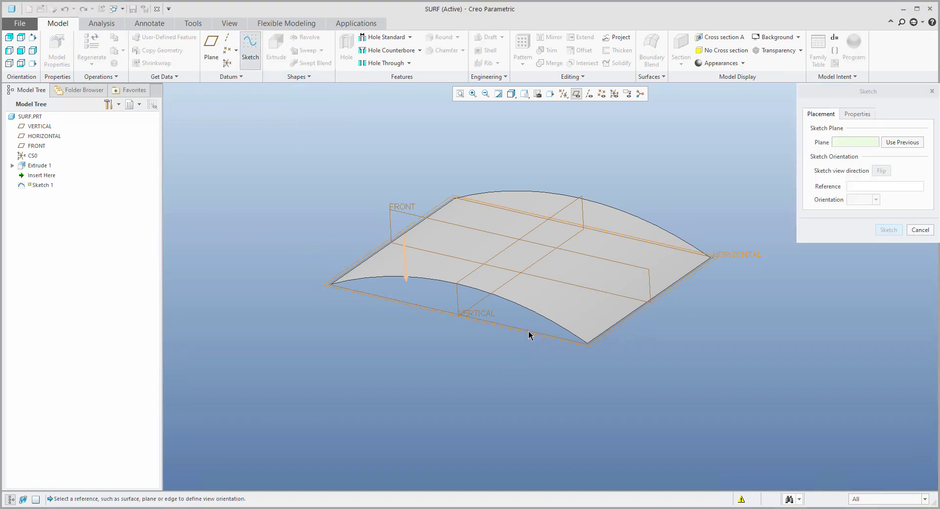
middle_click(529, 334)
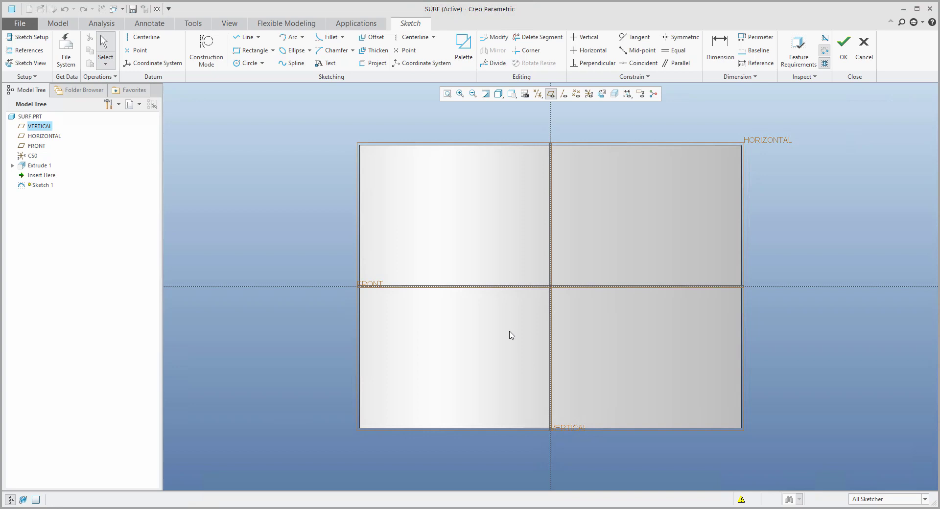
left_click(237, 50)
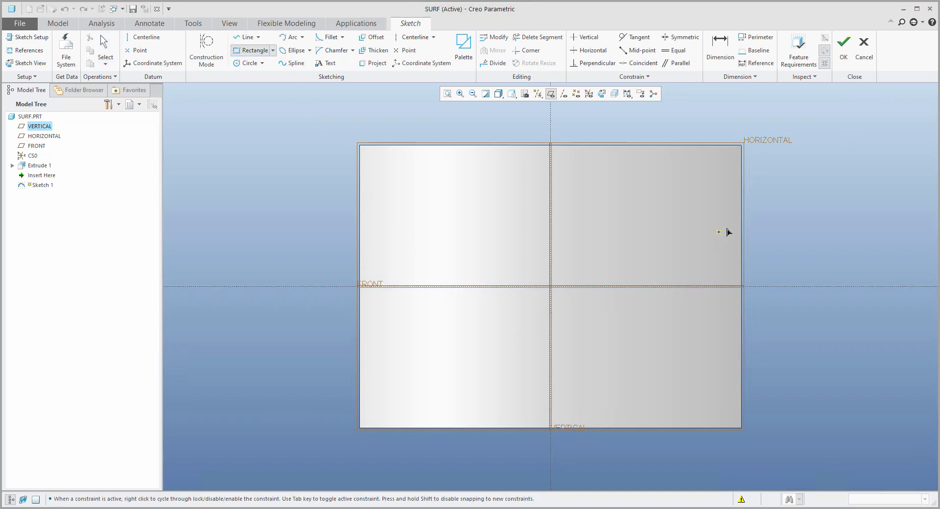
left_click(741, 217)
left_click(691, 337)
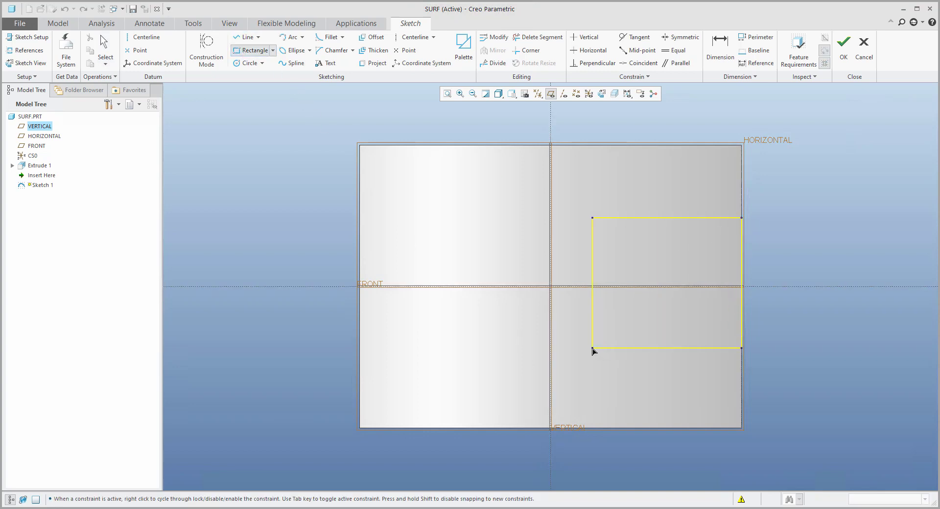
left_click(490, 354)
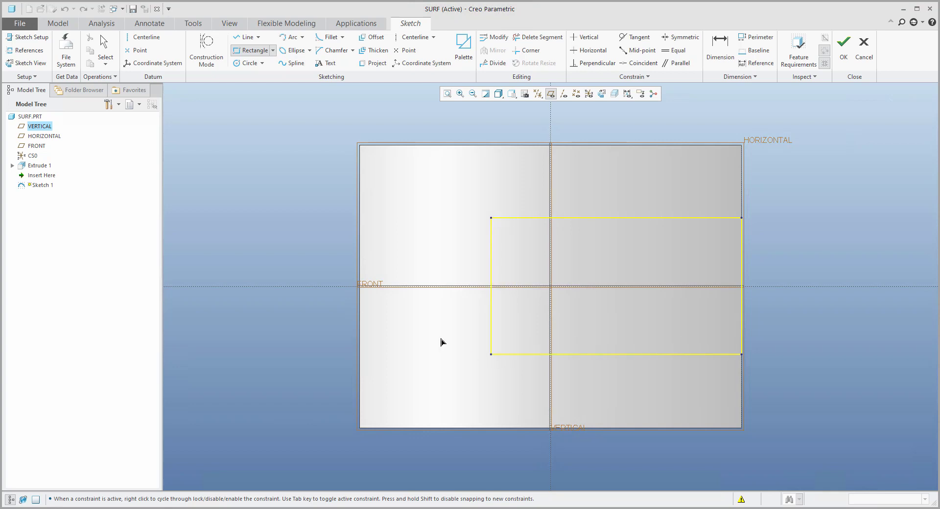
middle_click(438, 339)
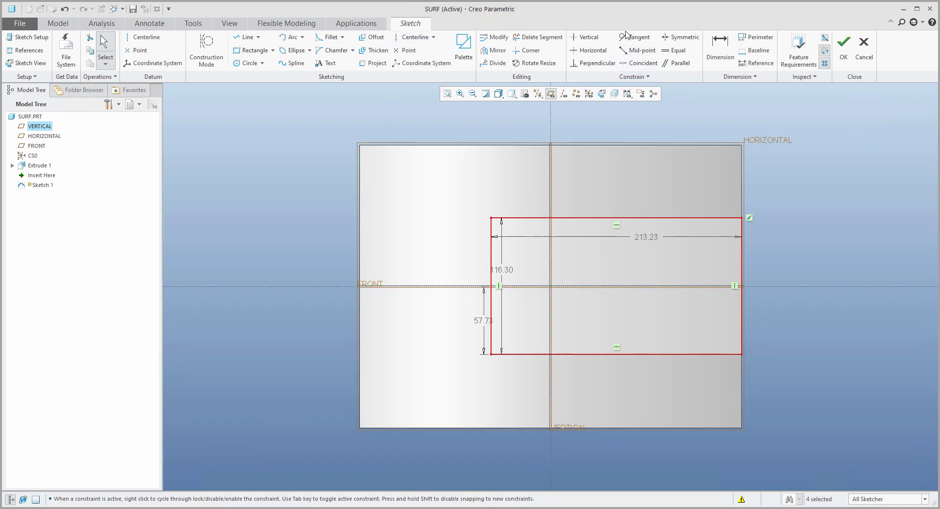
mouse_move(413, 249)
middle_mouse_down()
mouse_move(411, 211)
mouse_move(398, 203)
mouse_move(389, 226)
middle_mouse_up()
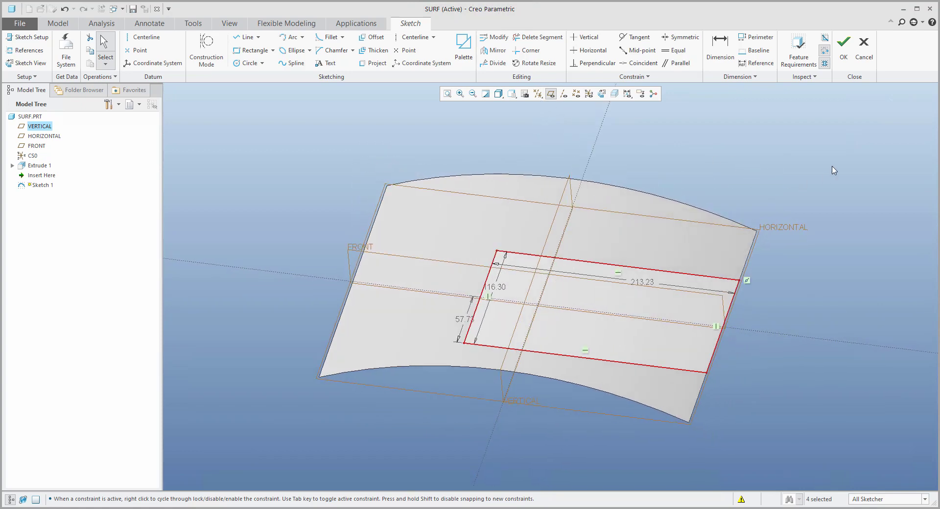
left_click(844, 48)
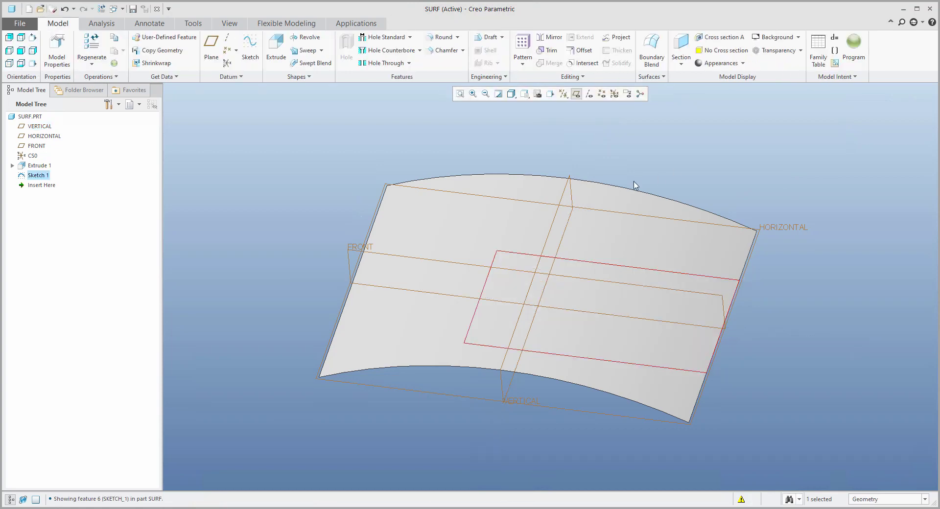
left_click(650, 165)
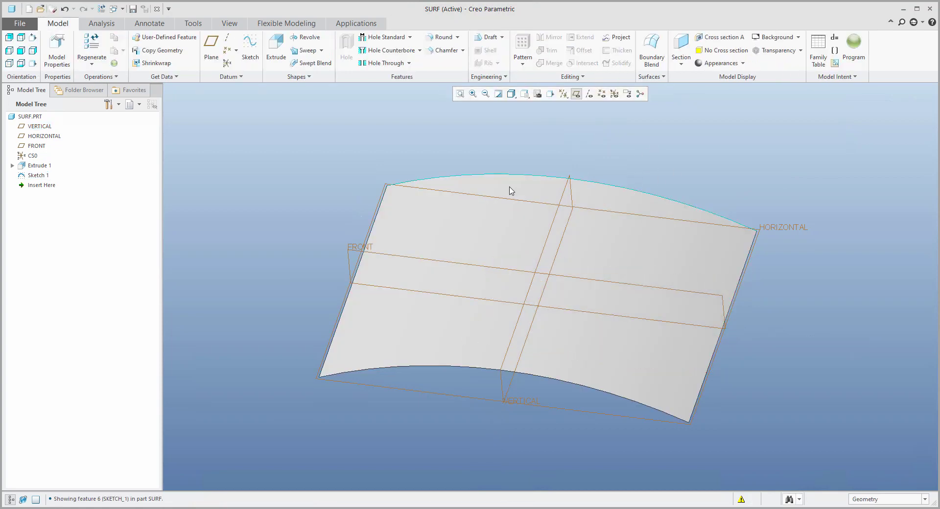
- Hide the rectangle sketch and show it again
left_click(34, 176)
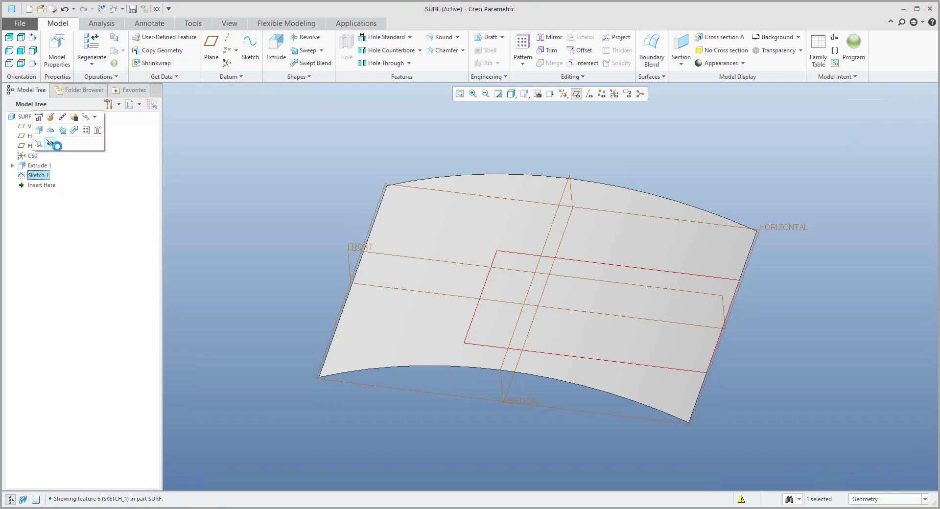
left_click(50, 144)
left_click(378, 226)
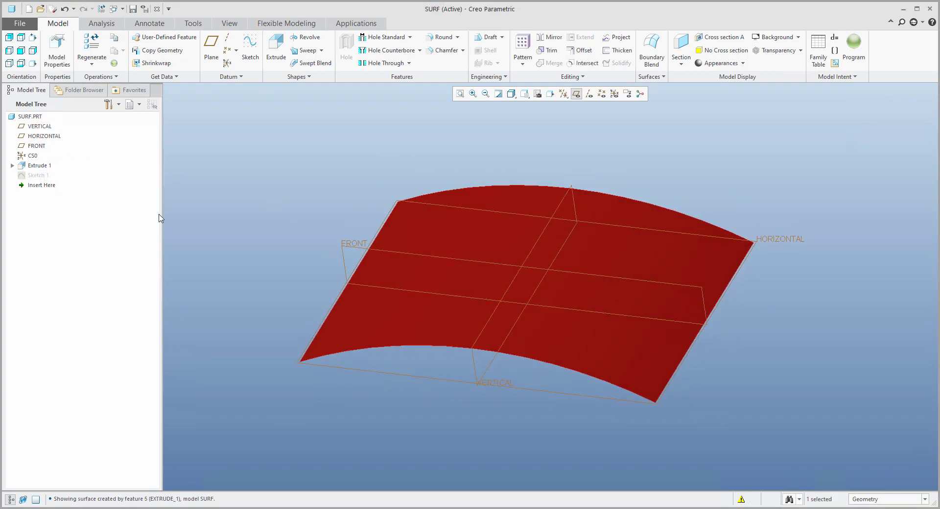
left_click(38, 176)
left_click(58, 143)
- Turn off the datum plane display and project the rectangle sketch onto the arched surface along the HORIZONTAL plane's direction
middle_click_drag(264, 200, 282, 175)
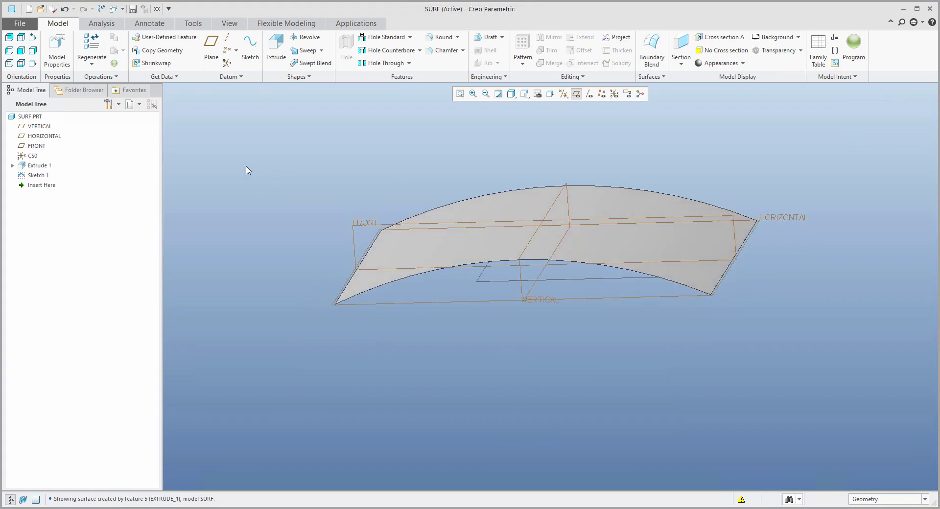
left_click(576, 94)
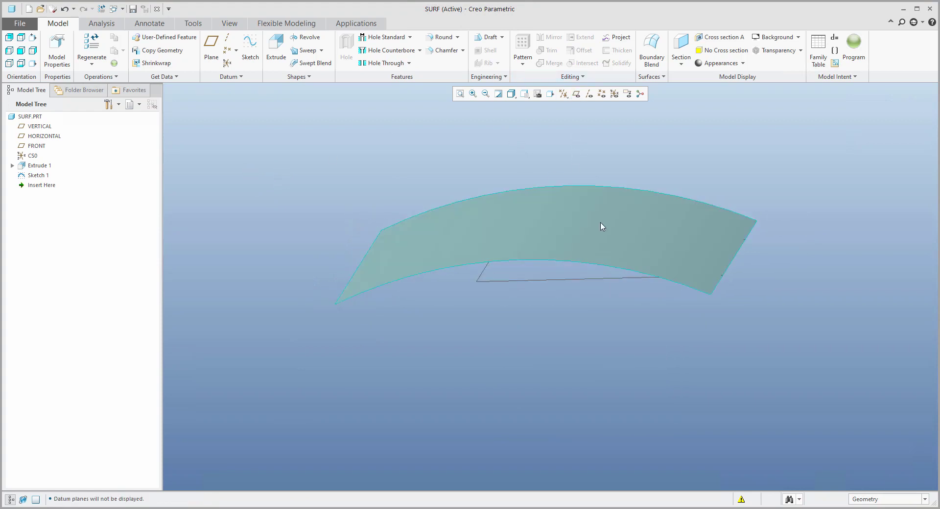
left_click(577, 279)
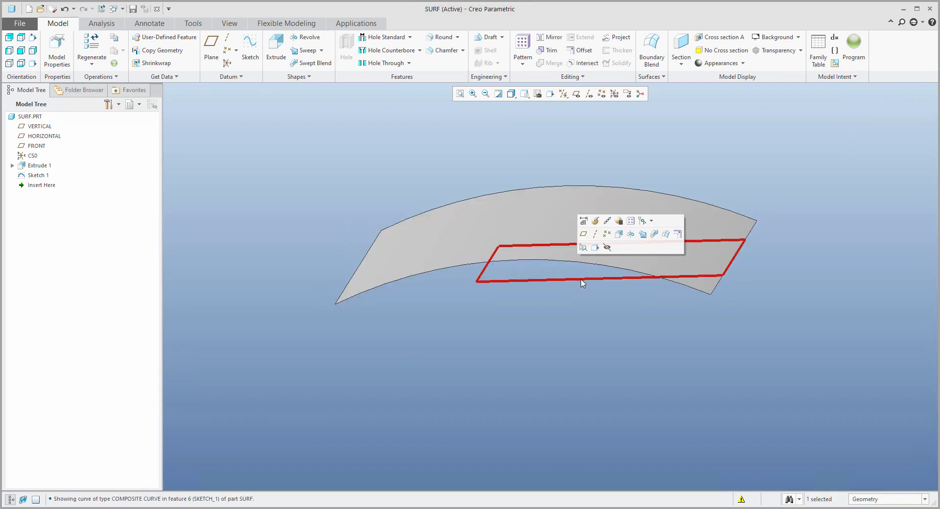
left_click(620, 42)
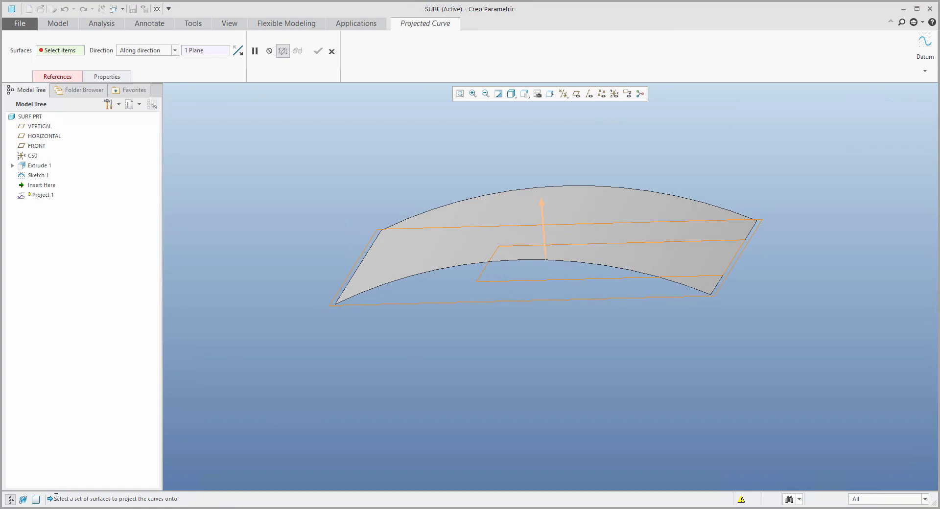
left_click(612, 203)
middle_click_drag(427, 161, 327, 165)
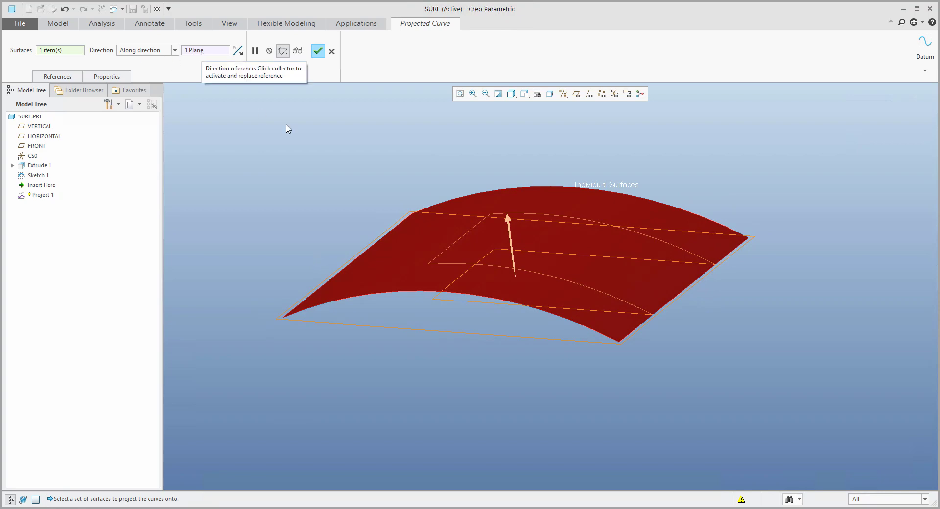
left_click(318, 51)
mouse_move(549, 198)
middle_mouse_down()
mouse_move(566, 210)
mouse_move(558, 202)
middle_mouse_up()
left_click(681, 143)
mouse_move(682, 143)
middle_mouse_down()
mouse_move(692, 127)
mouse_move(688, 153)
middle_mouse_up()
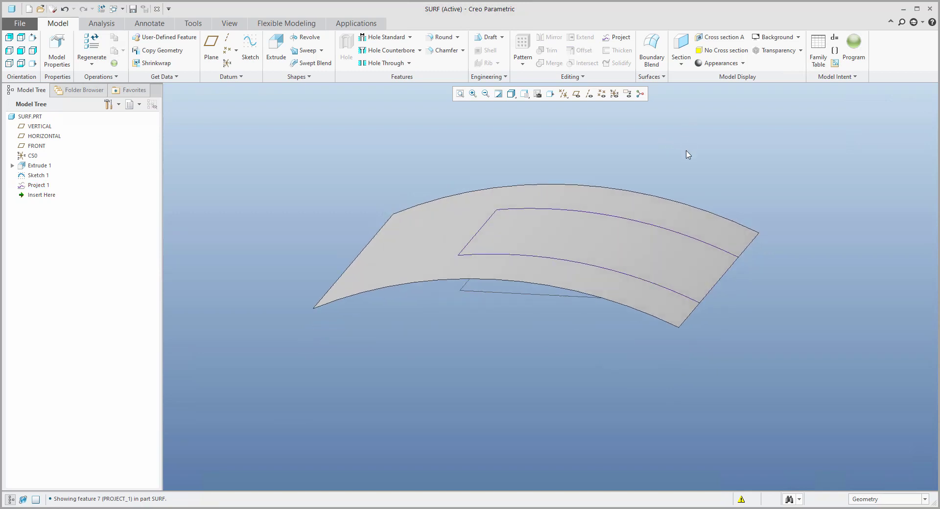
- Trim the arched surface with the projected rectangle curve, keeping the area outside the rectangle
left_click(579, 200)
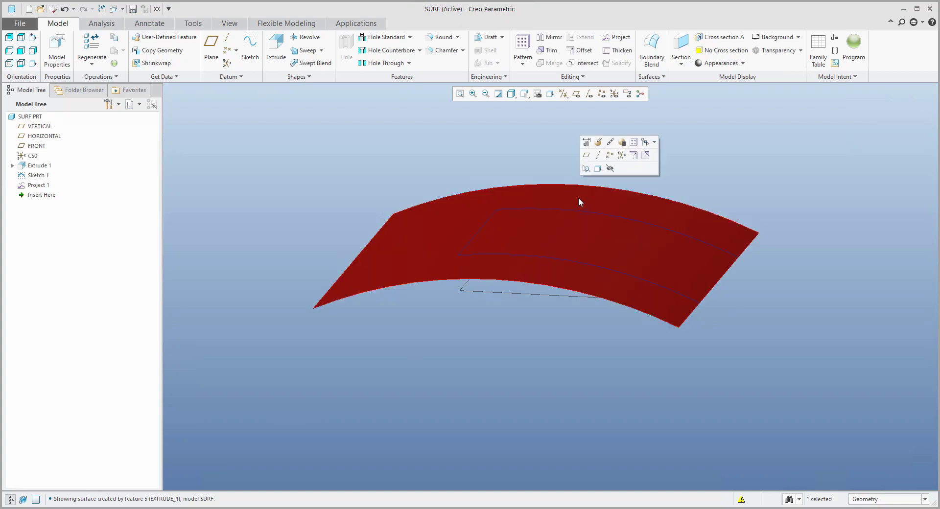
left_click(551, 51)
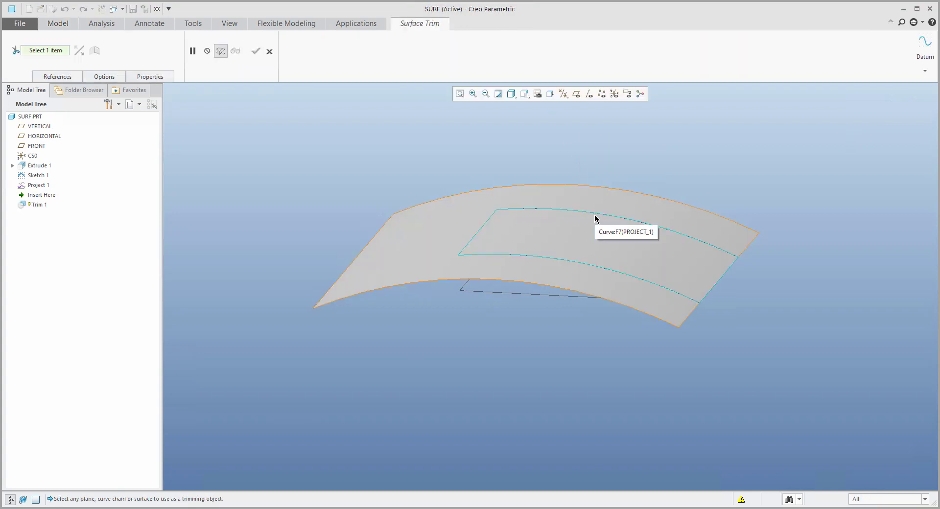
left_click(595, 218)
middle_click_drag(625, 279, 612, 304)
middle_click_drag(636, 252, 619, 313)
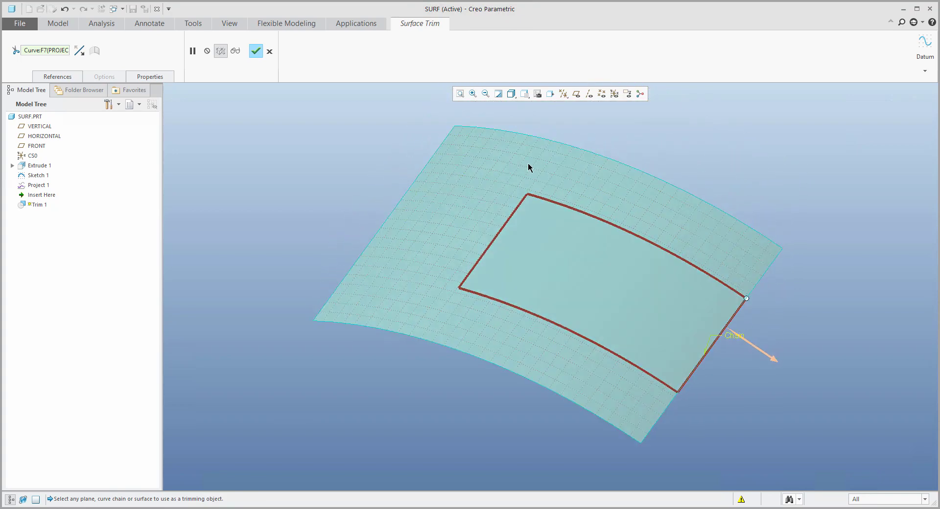
left_click(771, 355)
left_click(701, 307)
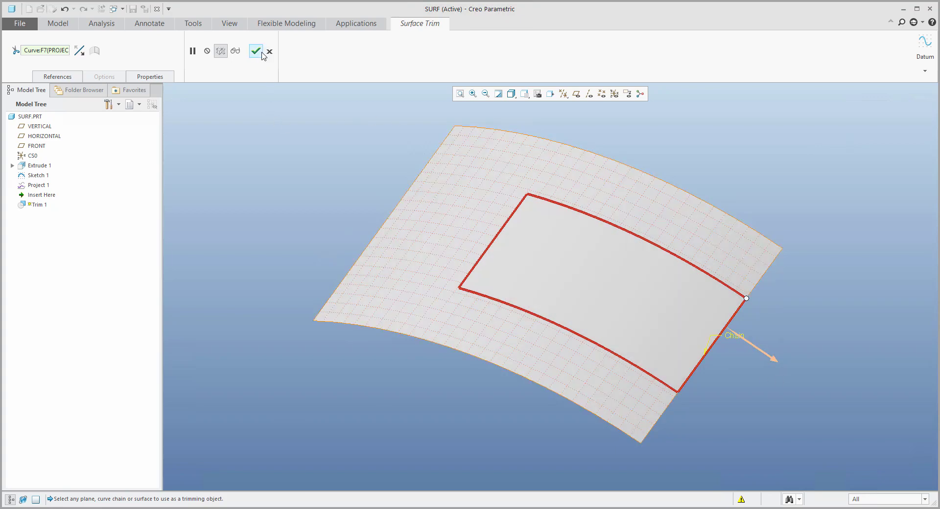
left_click(256, 52)
mouse_move(325, 167)
middle_mouse_down()
mouse_move(325, 155)
mouse_move(321, 181)
middle_mouse_up()
left_click(343, 178)
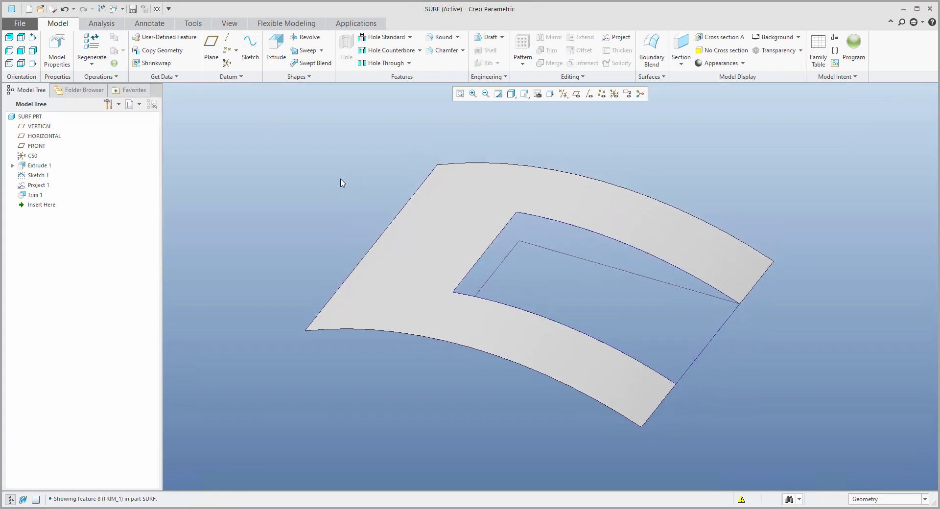
- Try extending the arched surface inward from the opening's short edge by 49, switch to a long edge at about 15.40, and undo the extension
left_click(502, 239)
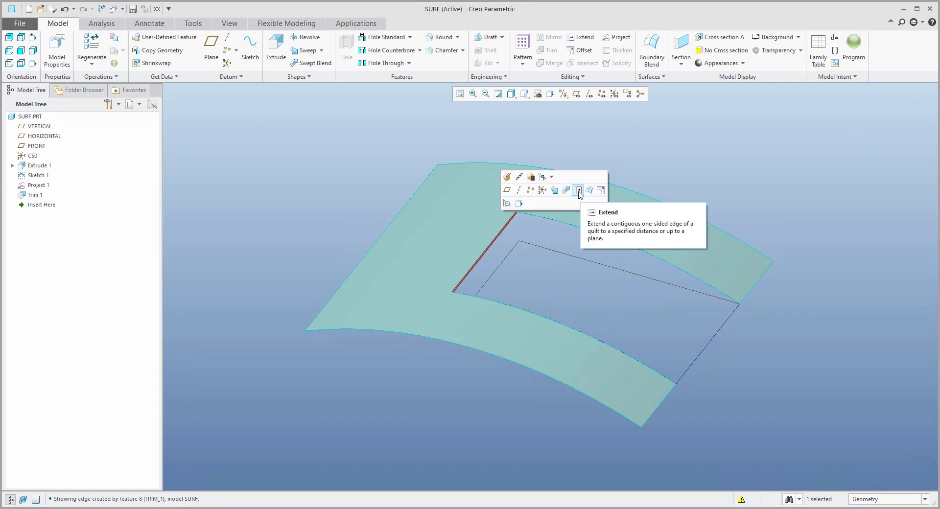
left_click(581, 37)
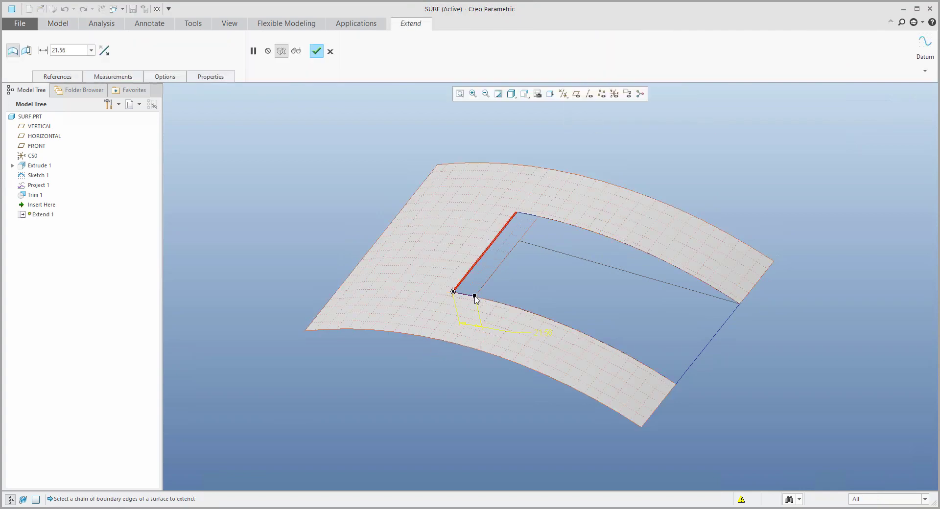
left_click_drag(458, 290, 502, 300)
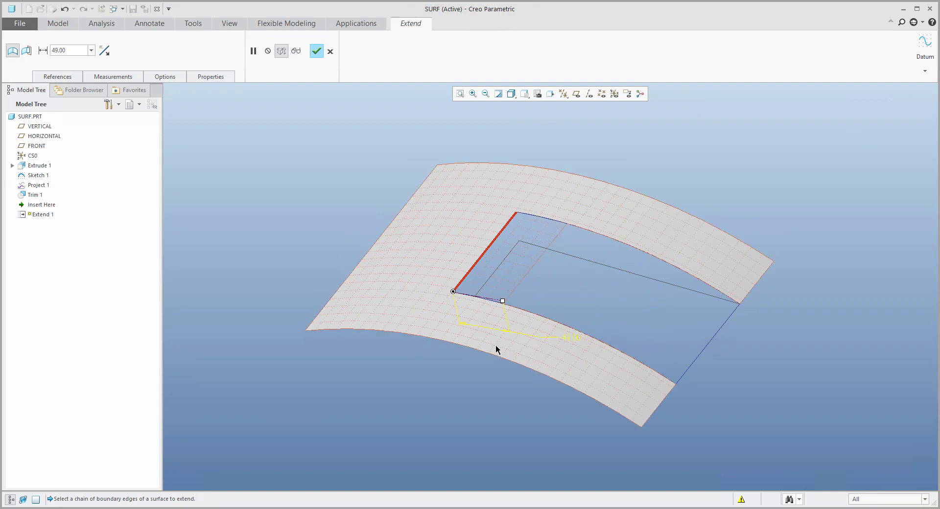
left_click(624, 248)
left_click_drag(489, 246, 513, 229)
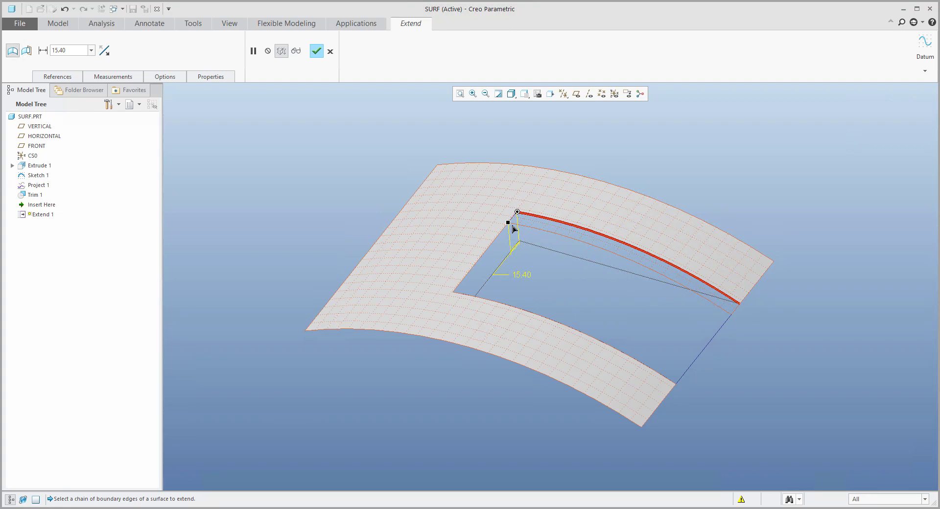
middle_click(553, 291)
mouse_move(550, 296)
middle_mouse_down()
mouse_move(520, 279)
mouse_move(553, 291)
middle_mouse_up()
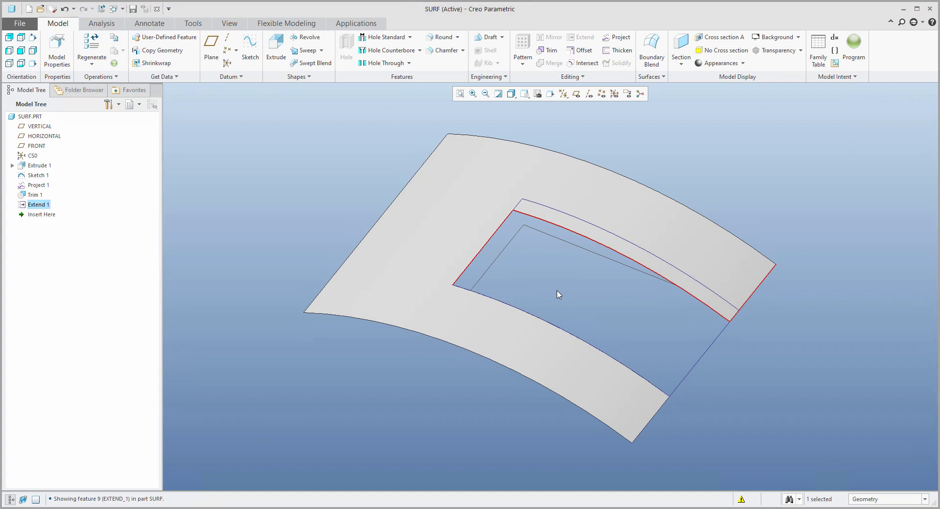
key("ctrl+z")
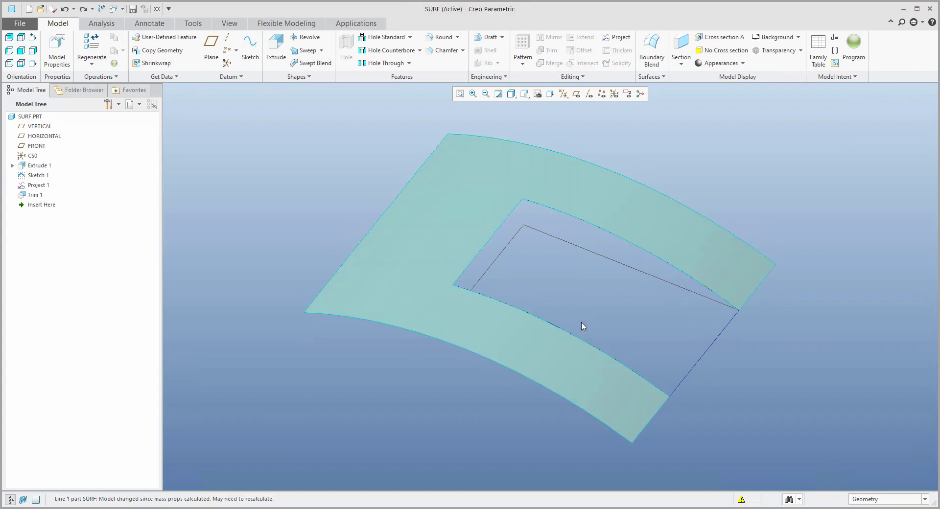
- Create a flat fill surface from the closed rectangle sketch
middle_click_drag(568, 274, 528, 295)
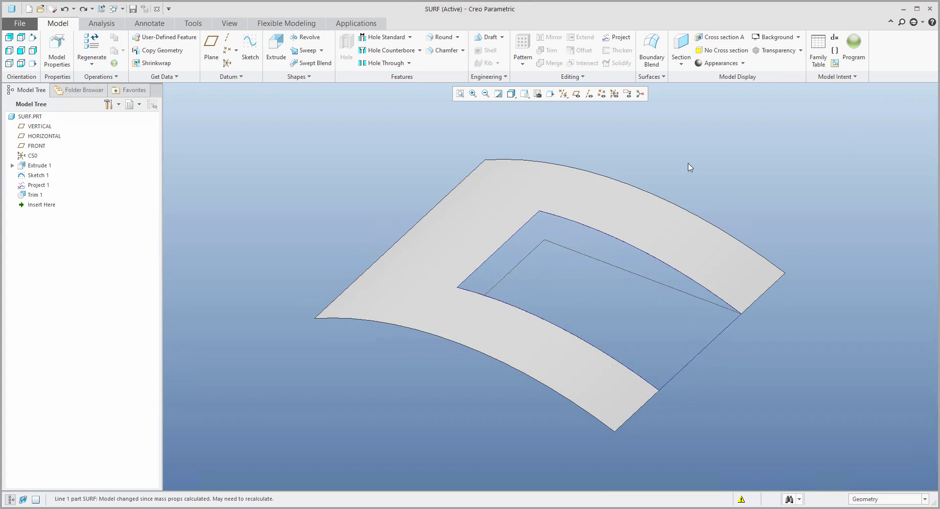
left_click(622, 273)
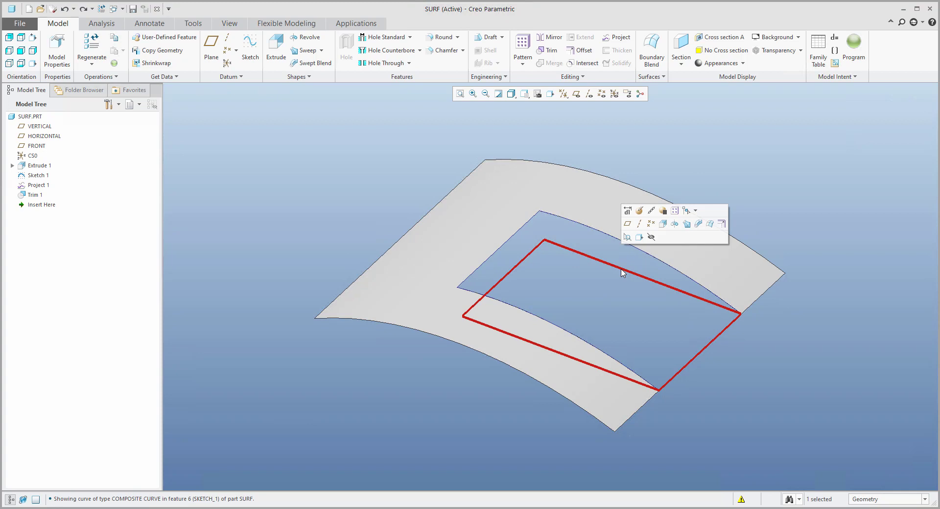
left_click(659, 77)
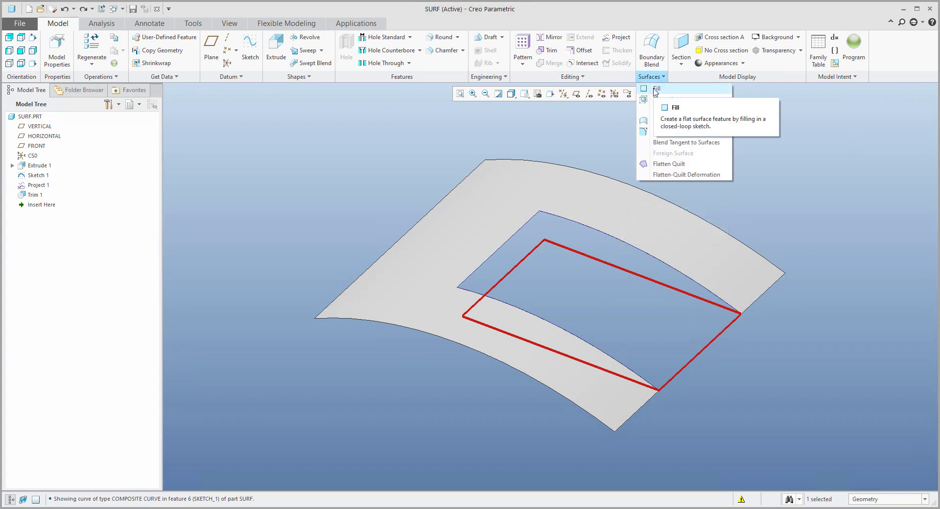
left_click(656, 90)
mouse_move(589, 310)
middle_mouse_down()
mouse_move(592, 273)
mouse_move(580, 266)
mouse_move(555, 282)
middle_mouse_up()
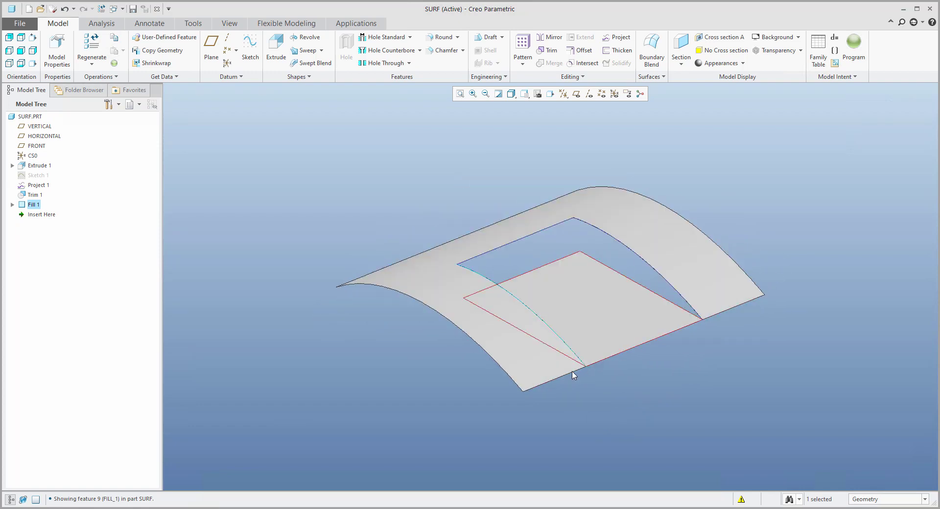
left_click(404, 406)
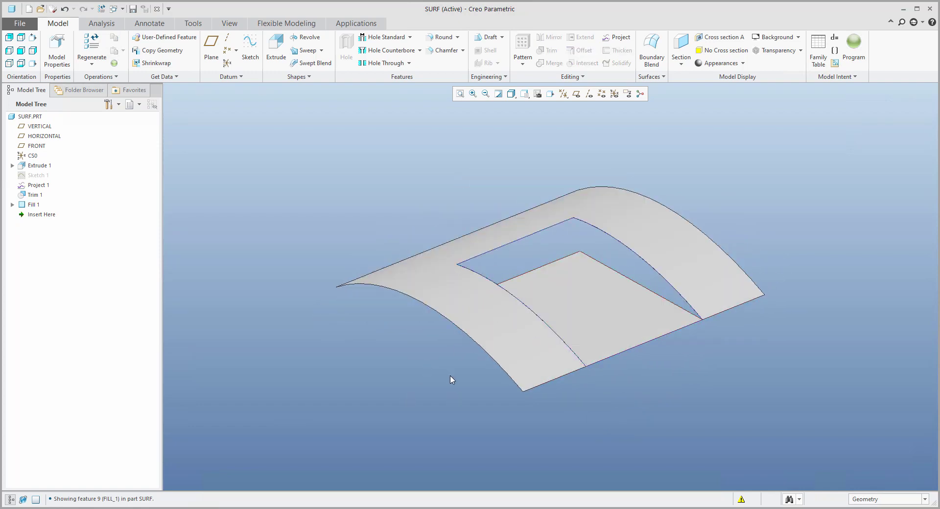
- Shorten the flat surface with Extend by pulling its inner short edge back about 42.40
middle_click_drag(411, 401, 454, 380)
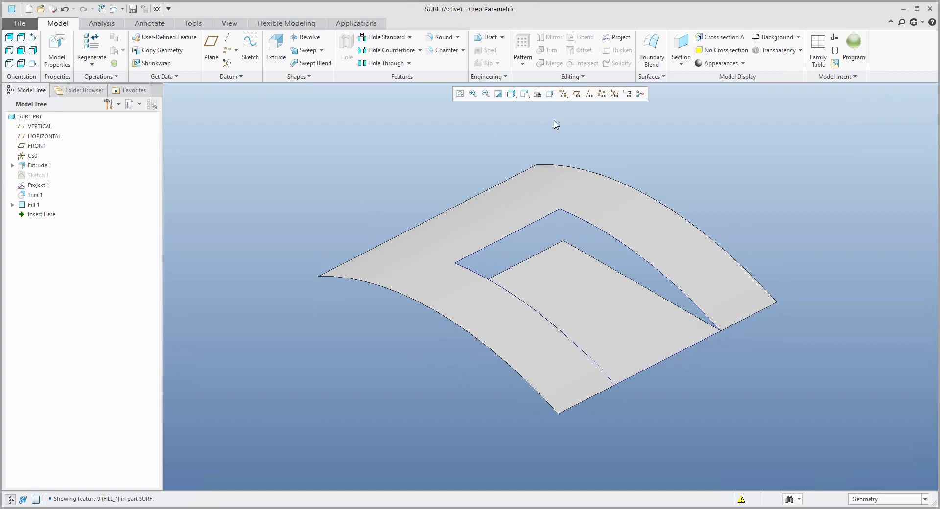
left_click(541, 253)
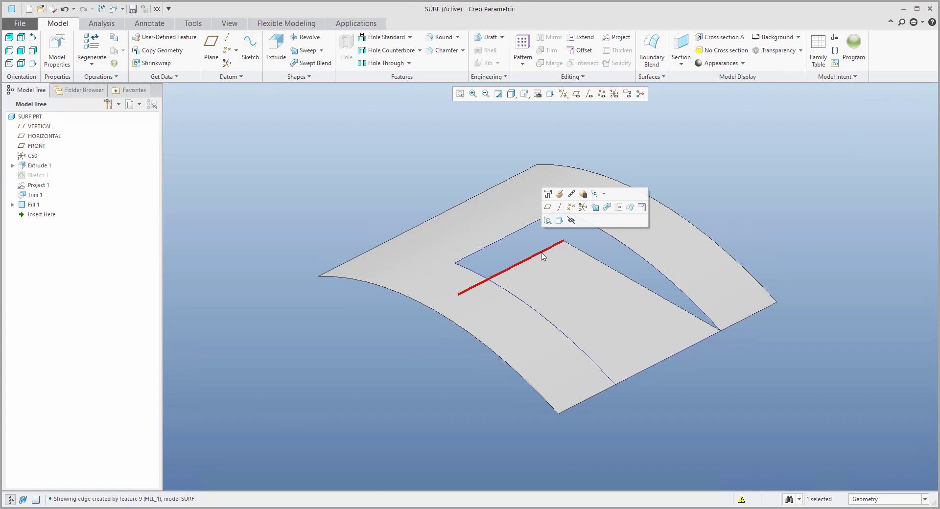
left_click(619, 207)
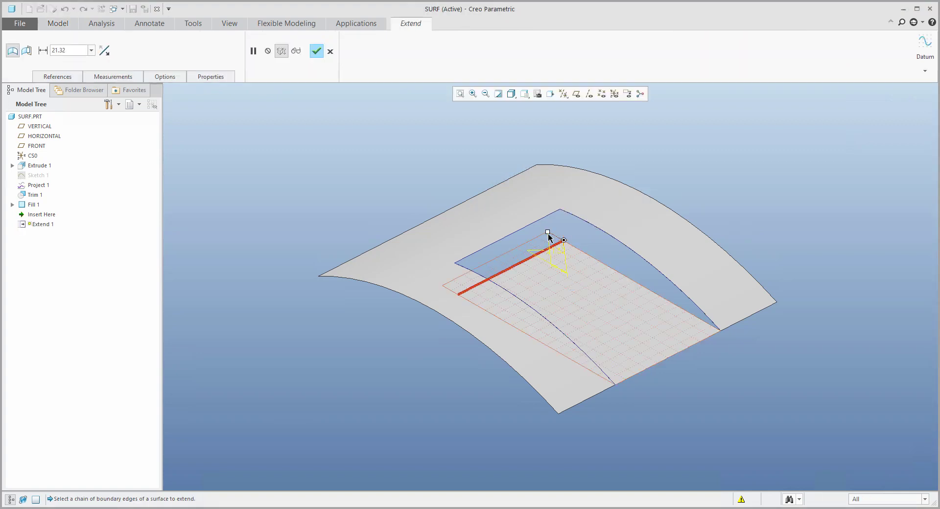
left_click_drag(548, 234, 594, 259)
middle_click_drag(616, 264, 597, 260)
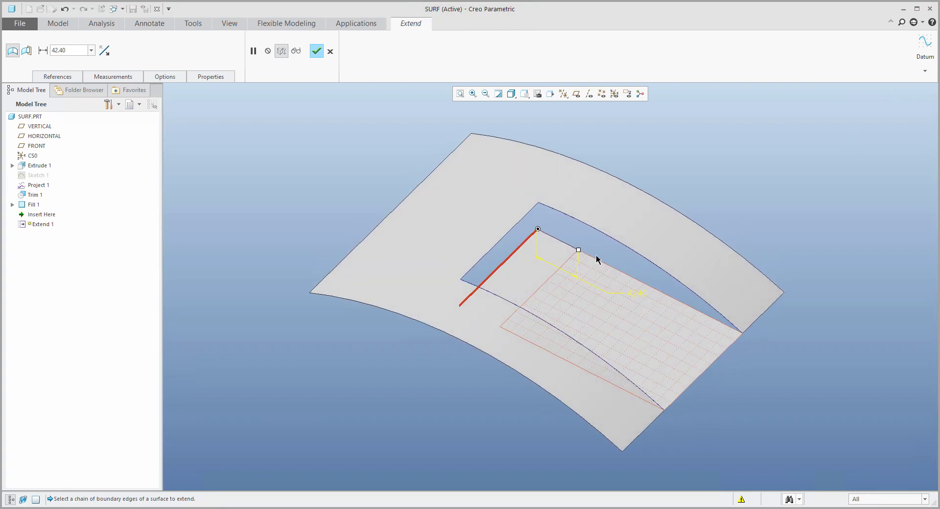
middle_click(597, 260)
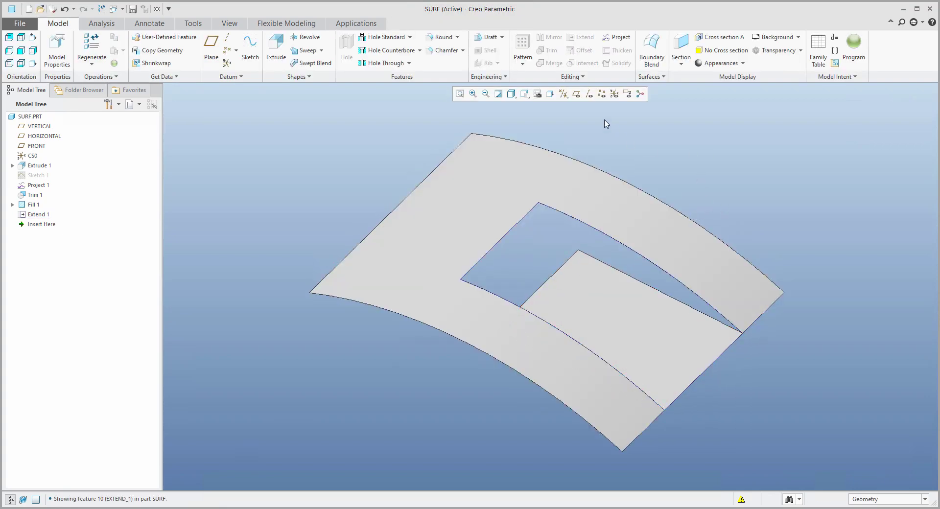
- Start an Extend on the flat surface's long edge and add a second measurement point at its inner end, pulled inward about 40.10
left_click(623, 276)
left_click(697, 229)
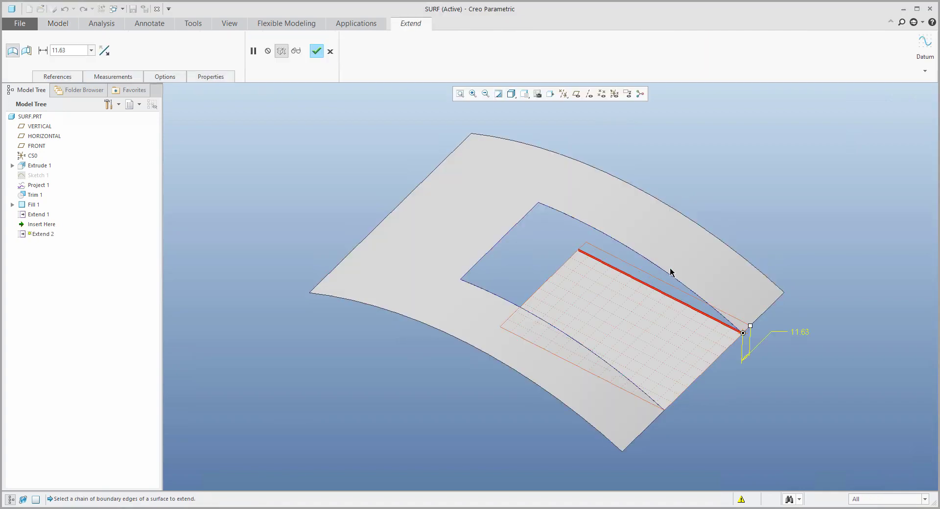
mouse_move(751, 326)
left_mouse_down()
mouse_move(781, 290)
mouse_move(721, 352)
mouse_move(757, 319)
left_mouse_up()
left_click(126, 80)
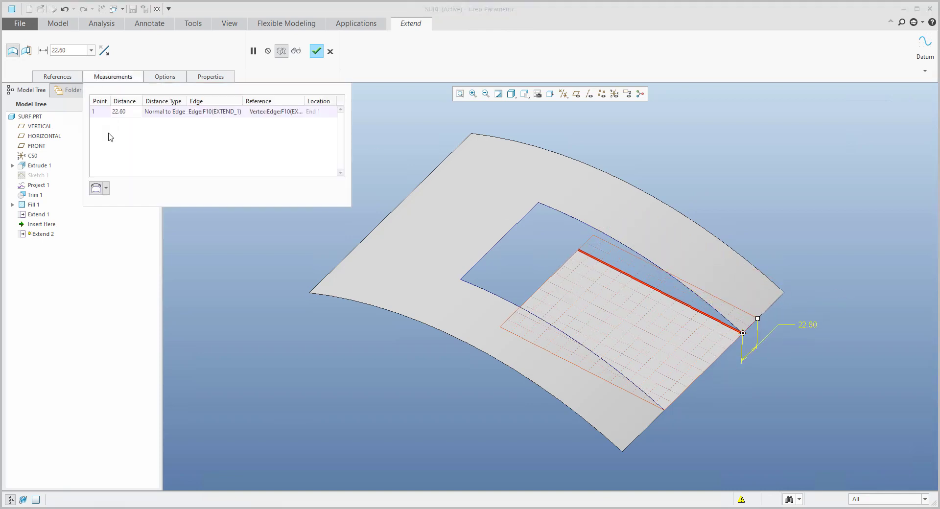
right_click(101, 112)
left_click(120, 116)
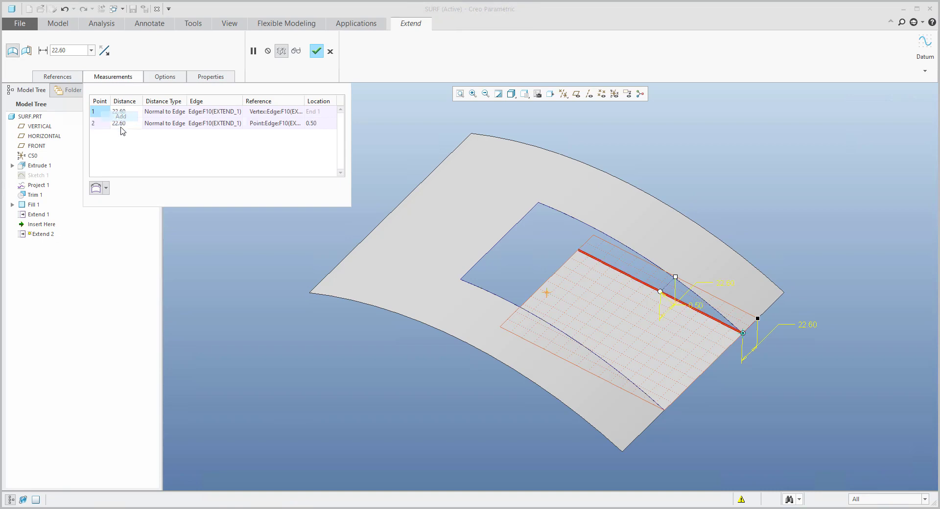
left_click_drag(661, 294, 555, 281)
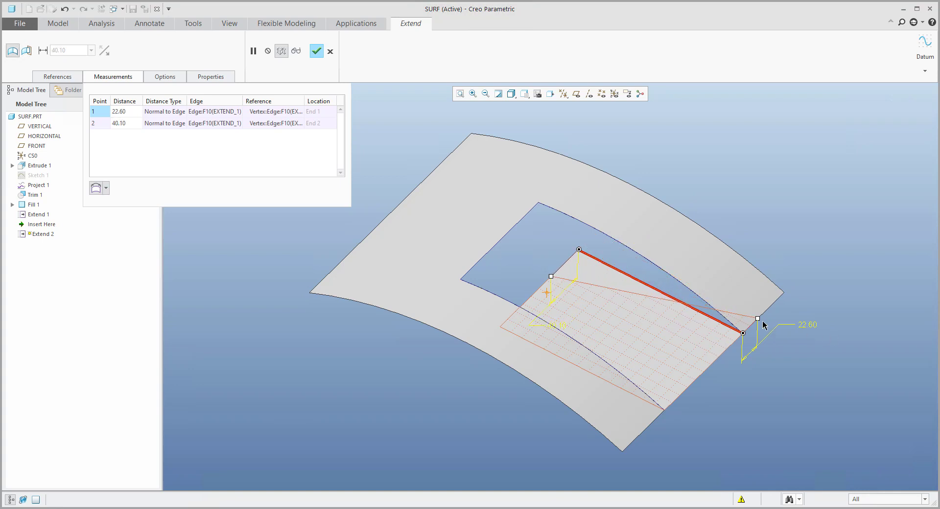
- Set the extend distances to 0 at the outer end and 40 inward at the inner end, and complete the taper
double_click(806, 326)
type("0")
key("Return")
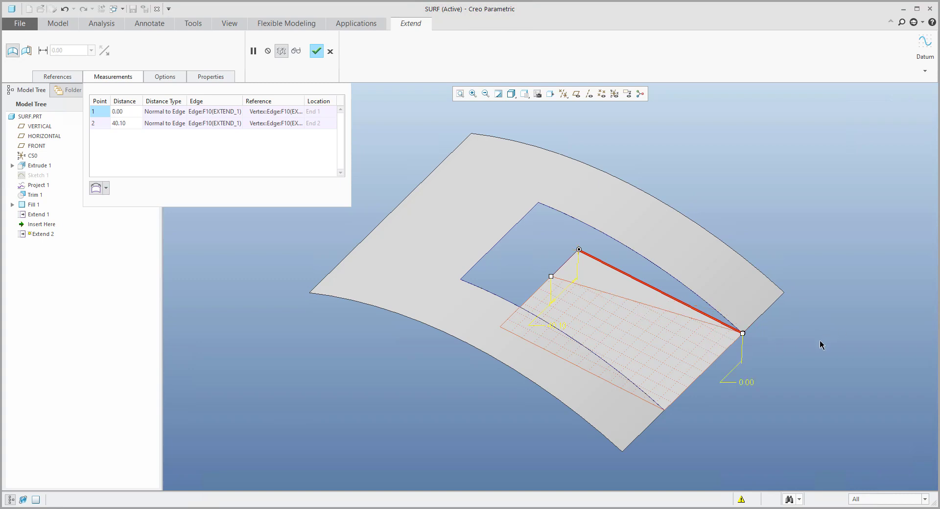
double_click(562, 323)
key("Return")
middle_click(709, 268)
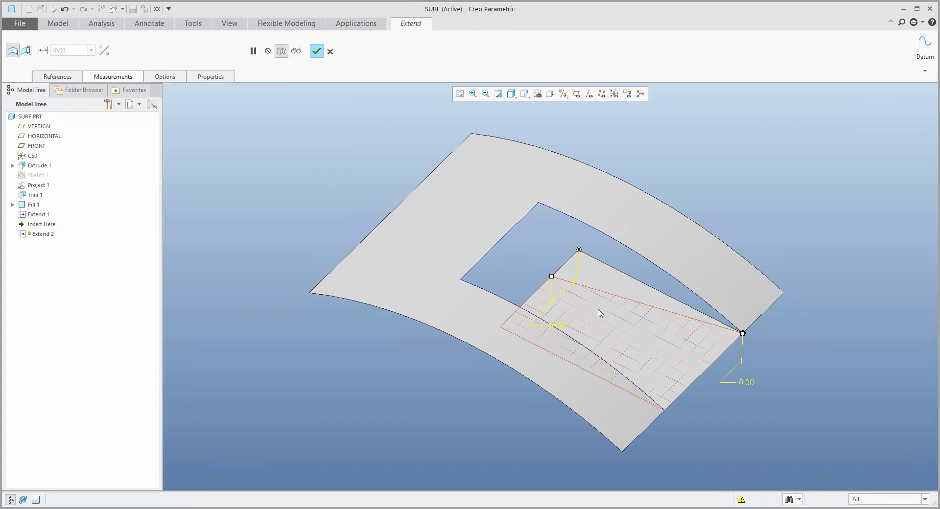
- Start an Extend on the flat surface's opposite long edge and add a second measurement point at its outer end
middle_click_drag(559, 296, 493, 300)
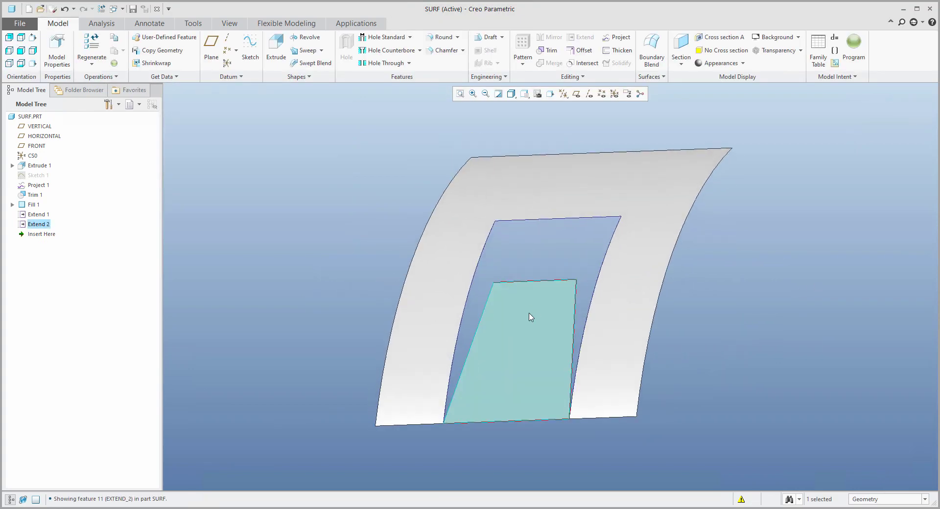
left_click(478, 327)
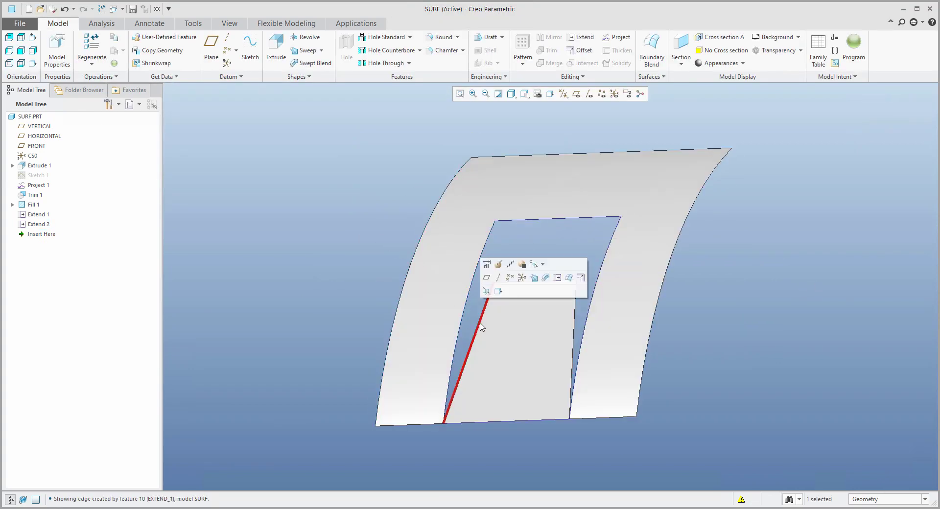
left_click(557, 277)
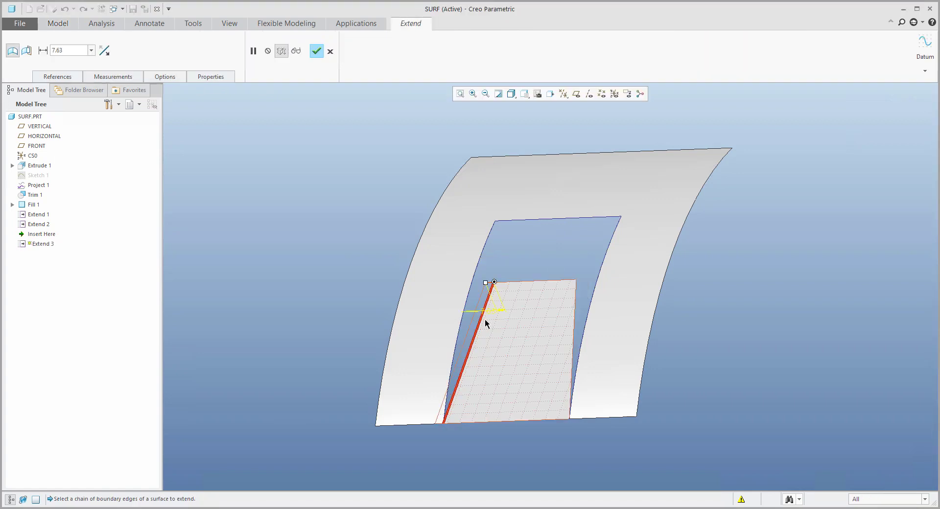
left_click(115, 78)
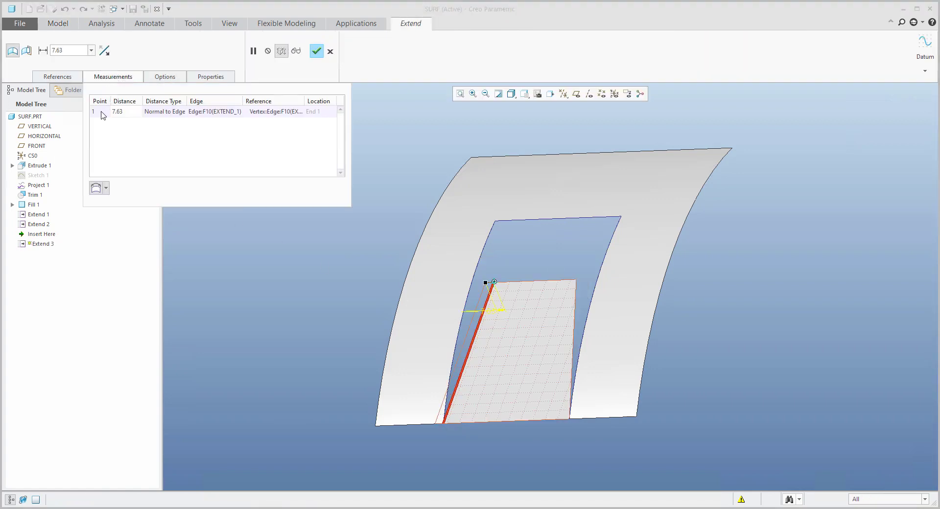
right_click(103, 116)
left_click(122, 122)
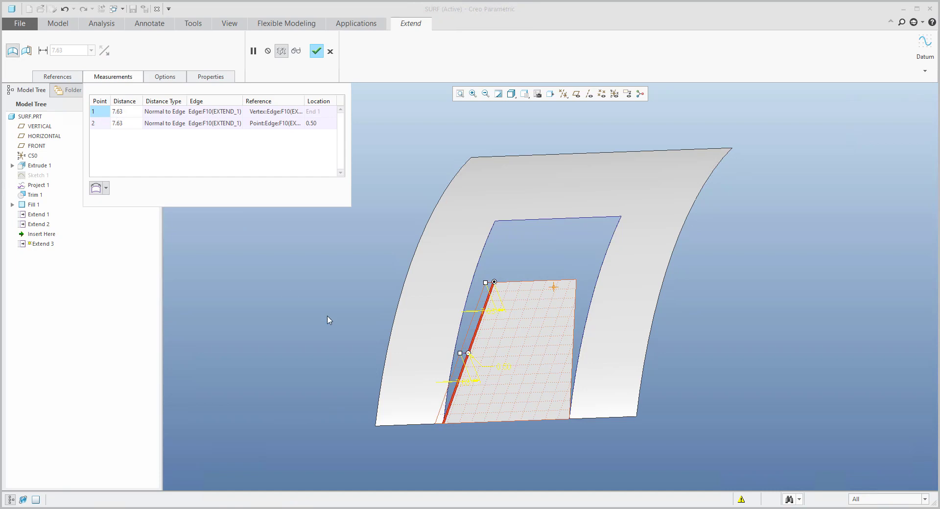
left_click_drag(468, 353, 443, 425)
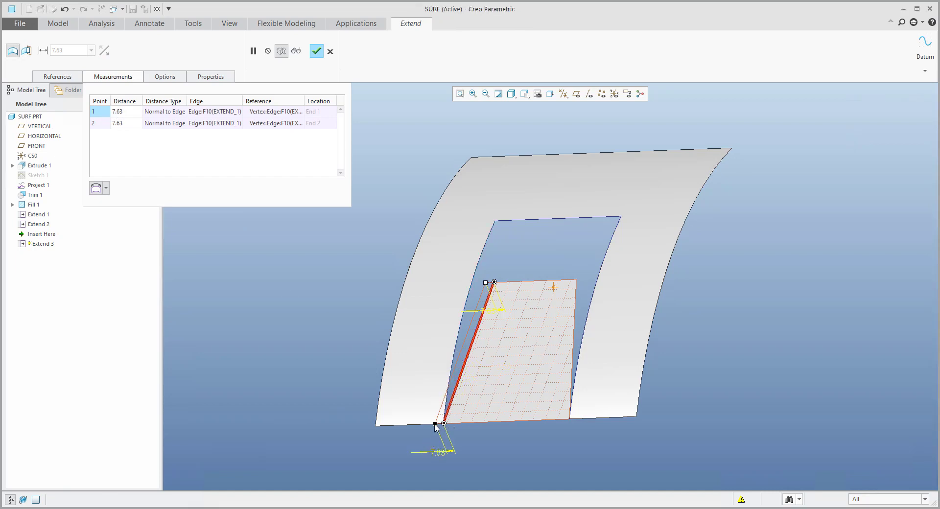
- Set the opposite edge's extend distances to 0 at the outer end and -40 at the inner end, and complete the taper
double_click(437, 451)
type("0")
key("Return")
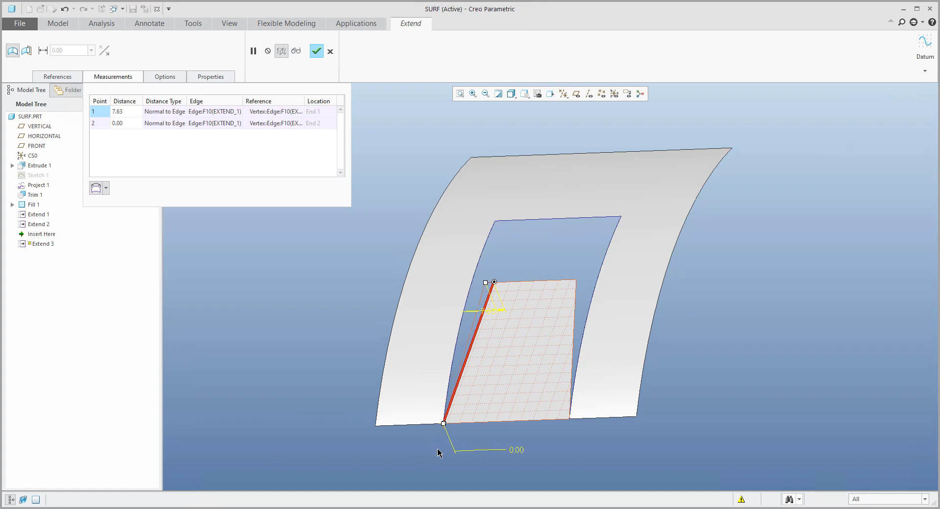
double_click(490, 312)
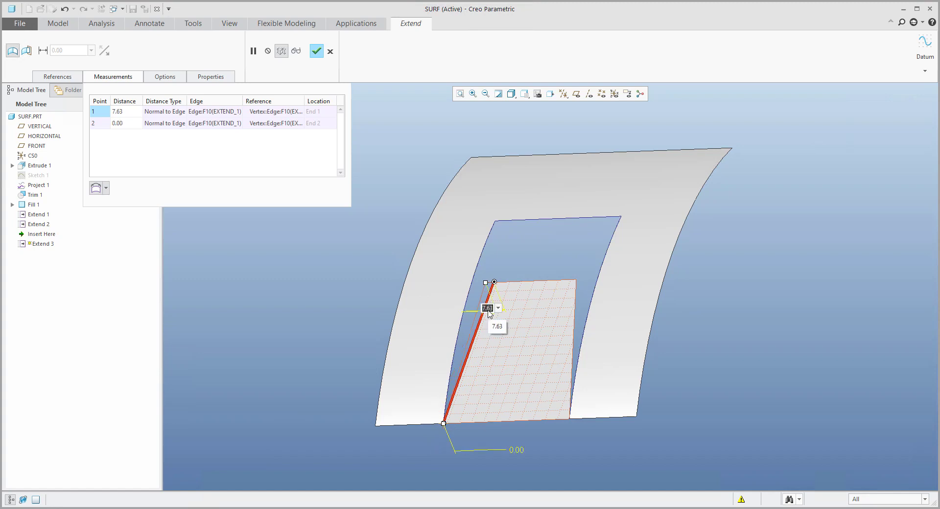
type("-40")
key("Return")
middle_click(556, 257)
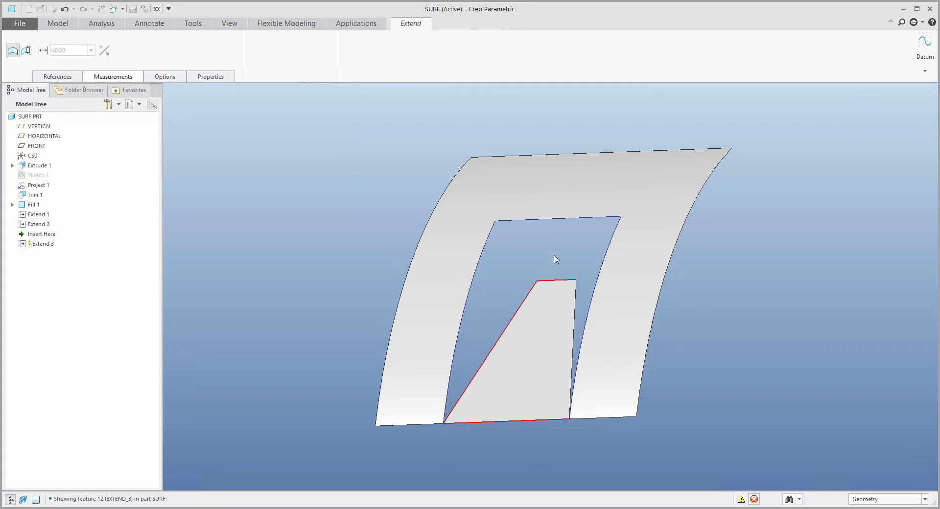
middle_click_drag(574, 273, 596, 280)
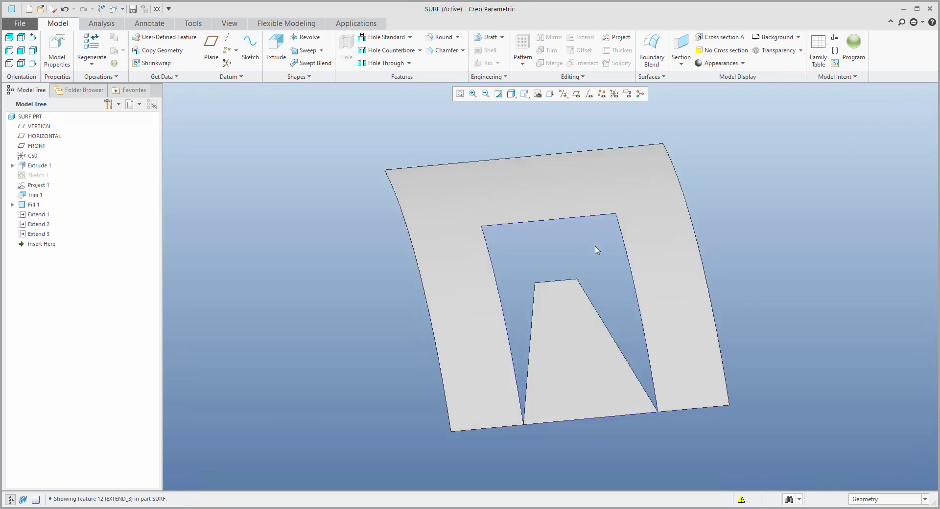
left_click(441, 41)
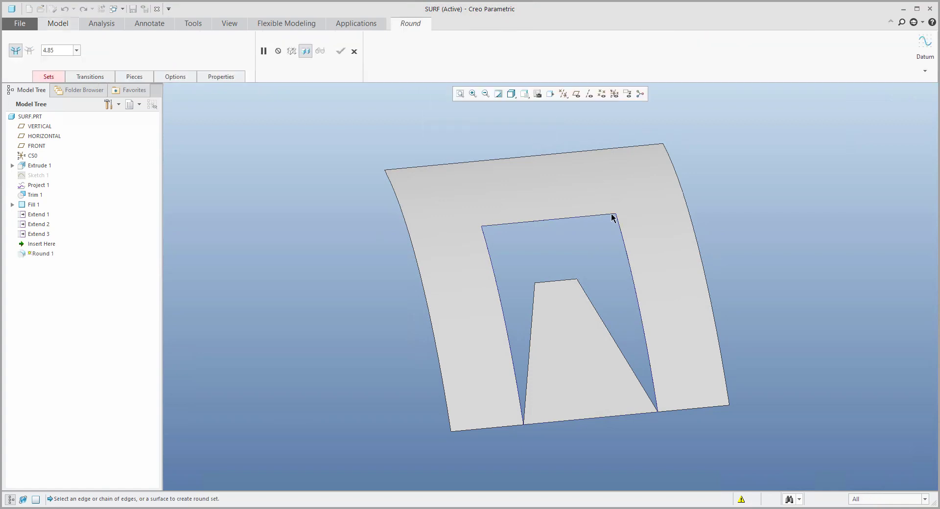
left_click(354, 51)
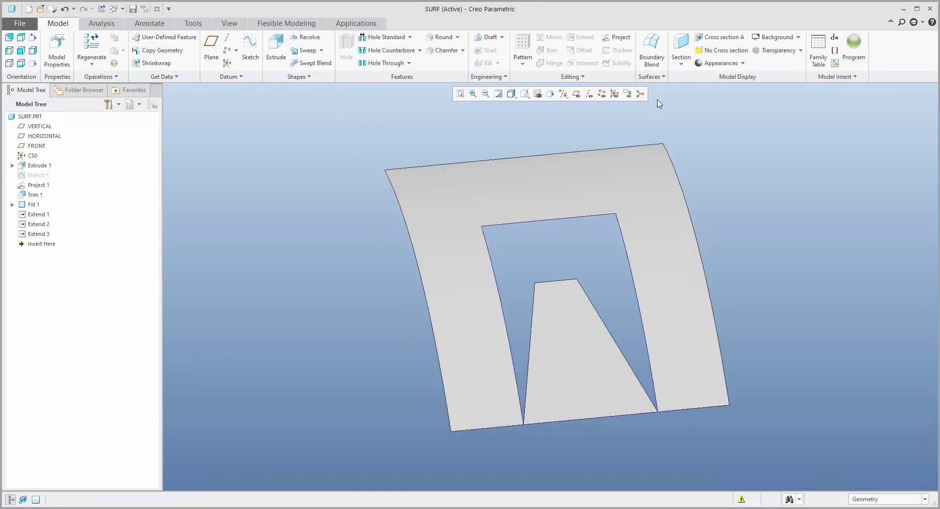
- Search the commands for "roun", start a Vertex Round, and select the two inner corners of the arched surface's opening
left_click(658, 79)
left_click(901, 22)
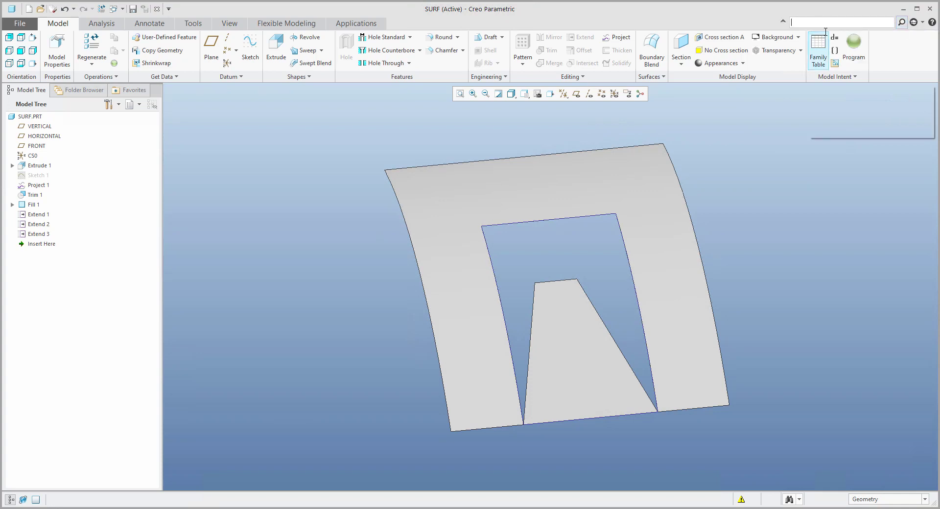
type("roun")
left_click_drag(890, 86, 890, 110)
mouse_move(821, 116)
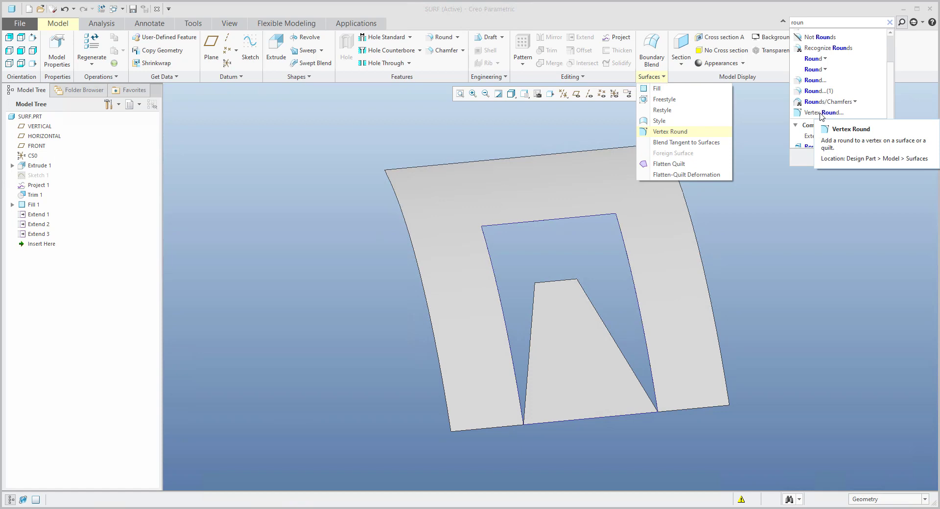
left_click(821, 114)
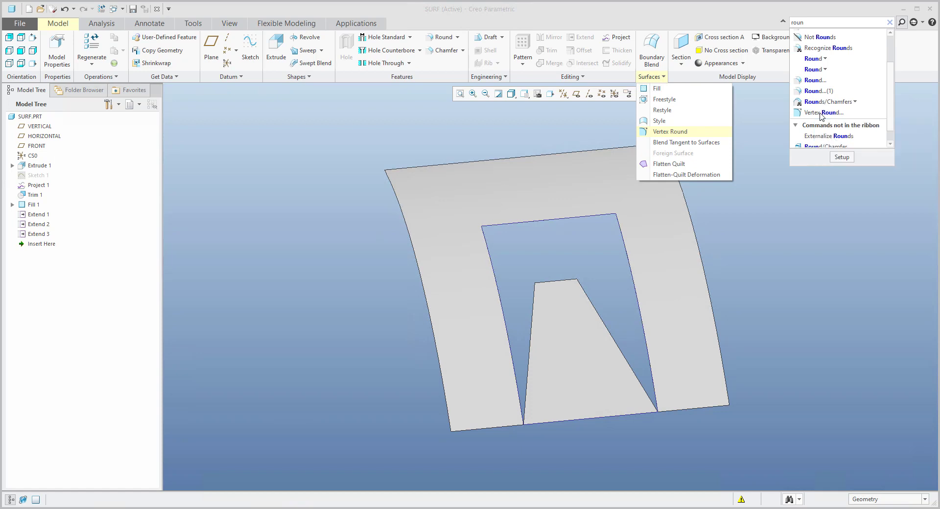
left_click(616, 214)
left_click(482, 226, "ctrl")
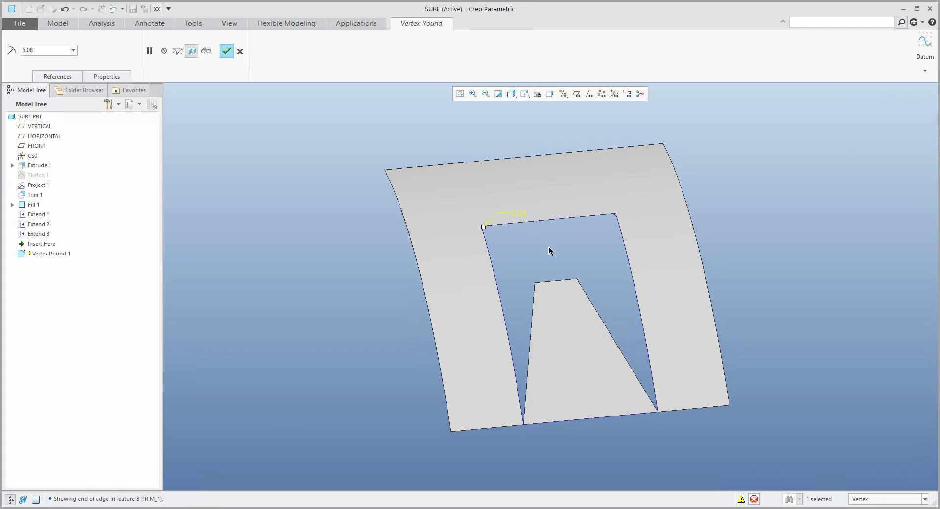
- Set the vertex round radius at the opening's corners to 44 and complete the feature
left_click_drag(488, 230, 507, 222)
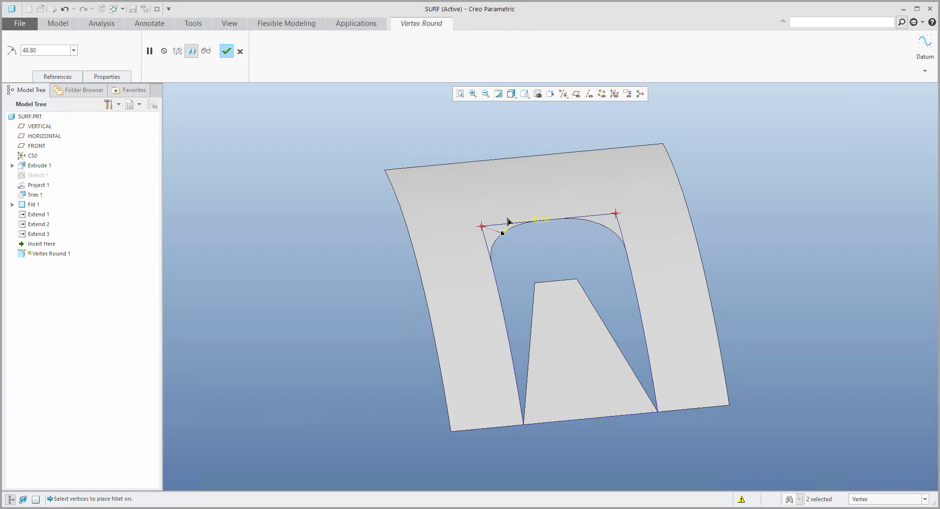
double_click(540, 219)
type("44")
key("Return")
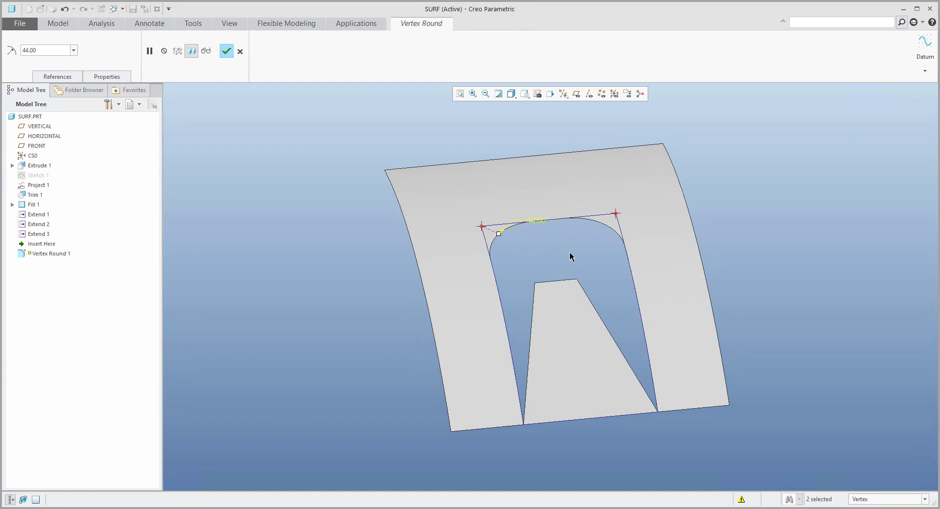
left_click(227, 51)
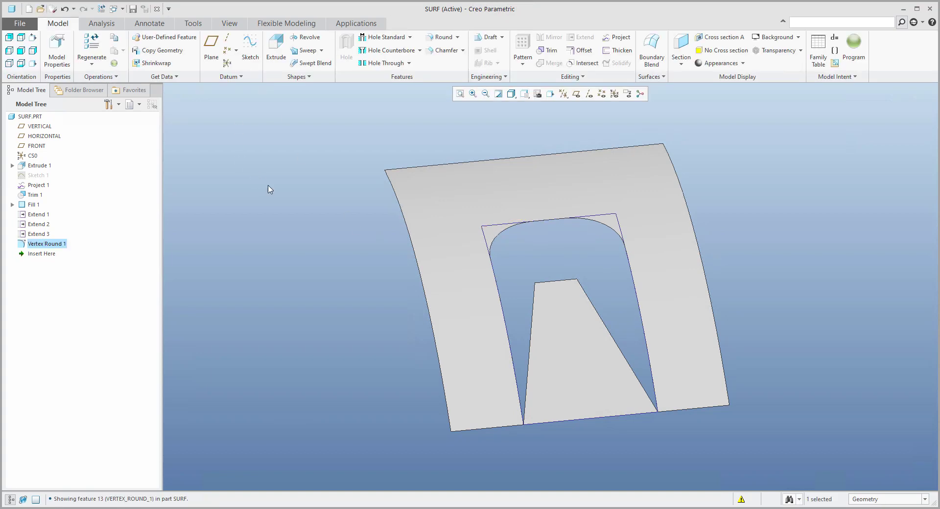
- Add a Vertex Round with a radius of about 17.62 to the two inner corners of the tapered flat surface
left_click(651, 77)
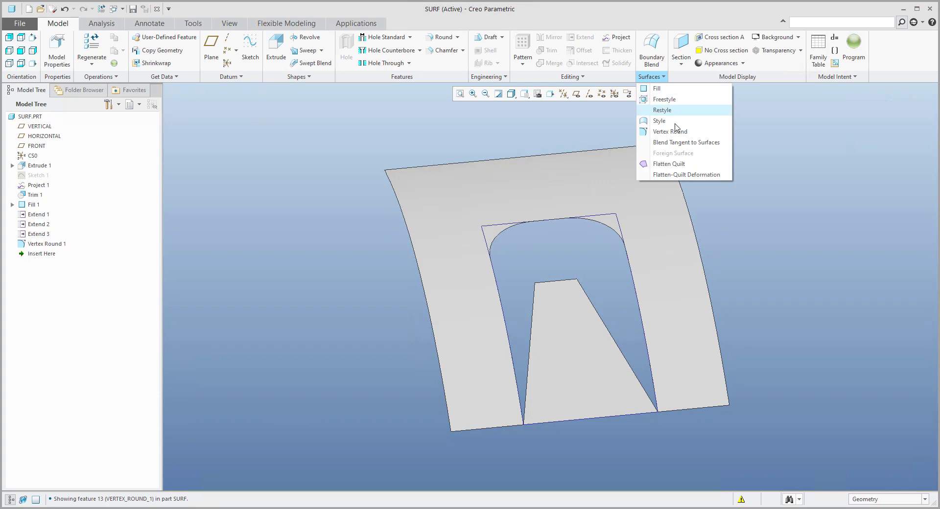
left_click(671, 132)
left_click(576, 280)
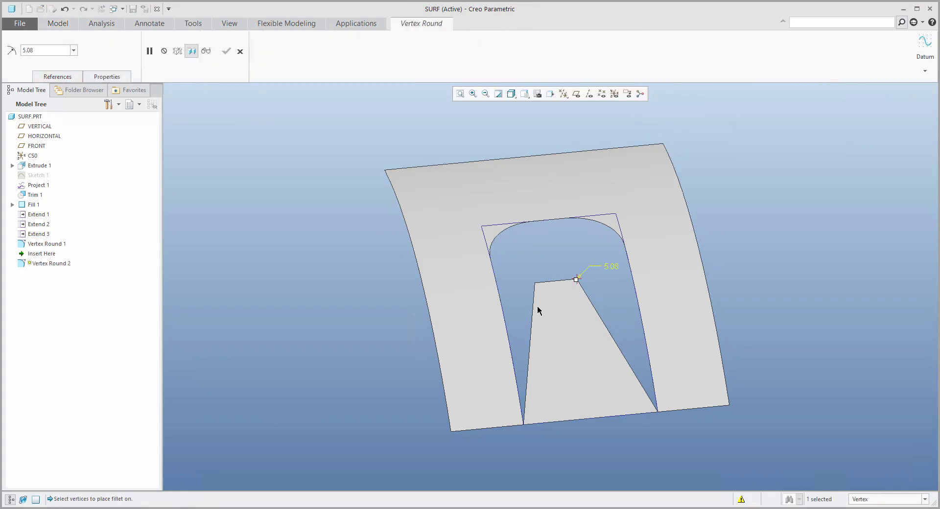
scroll(537, 286, "down", 3)
left_click(528, 285, "ctrl")
mouse_move(533, 286)
left_mouse_down()
mouse_move(556, 283)
mouse_move(541, 284)
left_mouse_up()
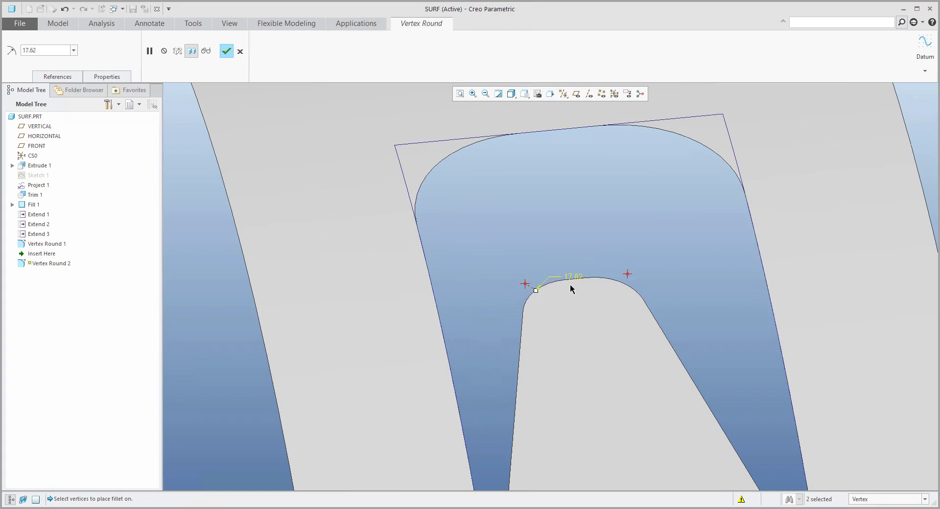
left_click(227, 52)
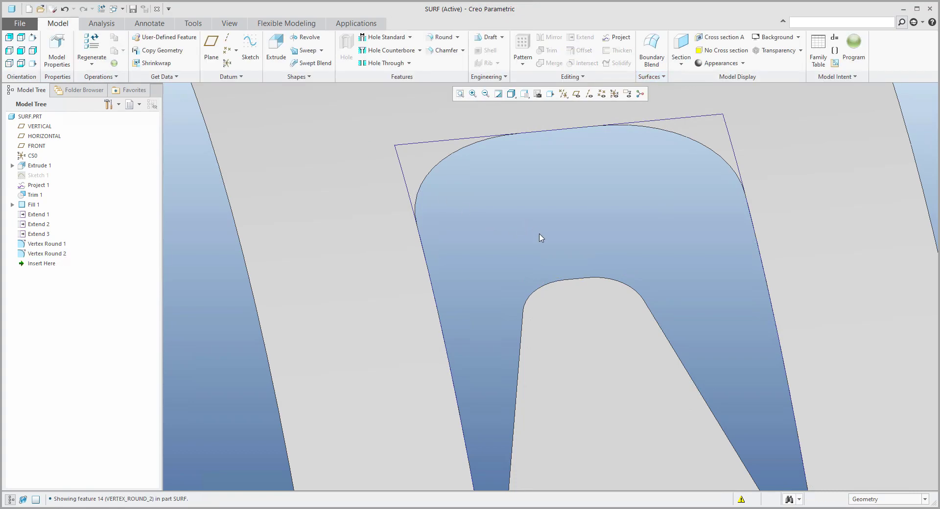
- Start a Boundary Blend and take the flat surface's two long edges and rounded inner end as the first chain
scroll(542, 238, "up", 5)
middle_click_drag(543, 238, 547, 348)
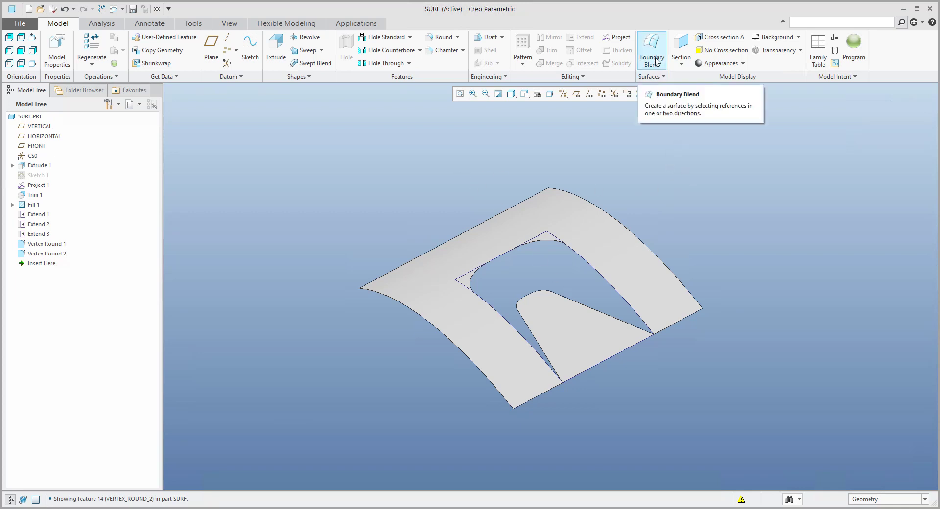
left_click(585, 308)
left_click_drag(549, 292, 561, 381)
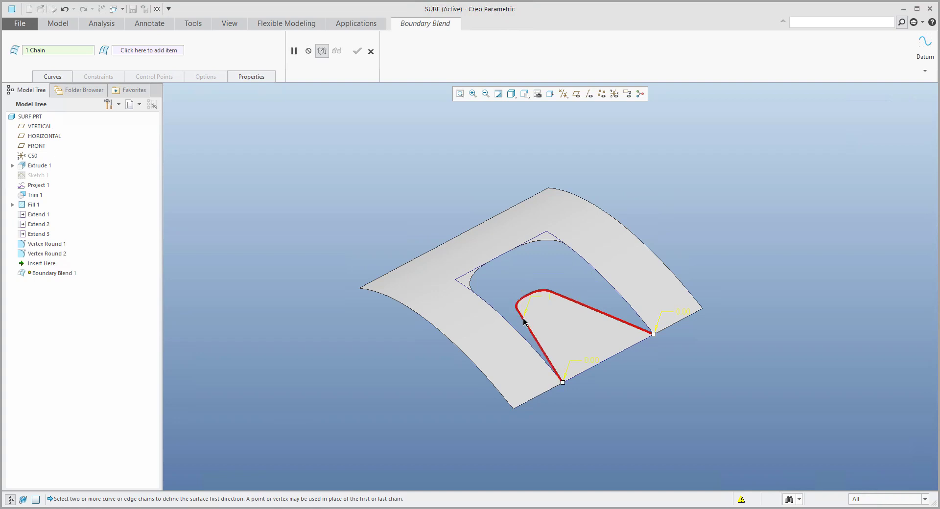
middle_click_drag(563, 321, 510, 321)
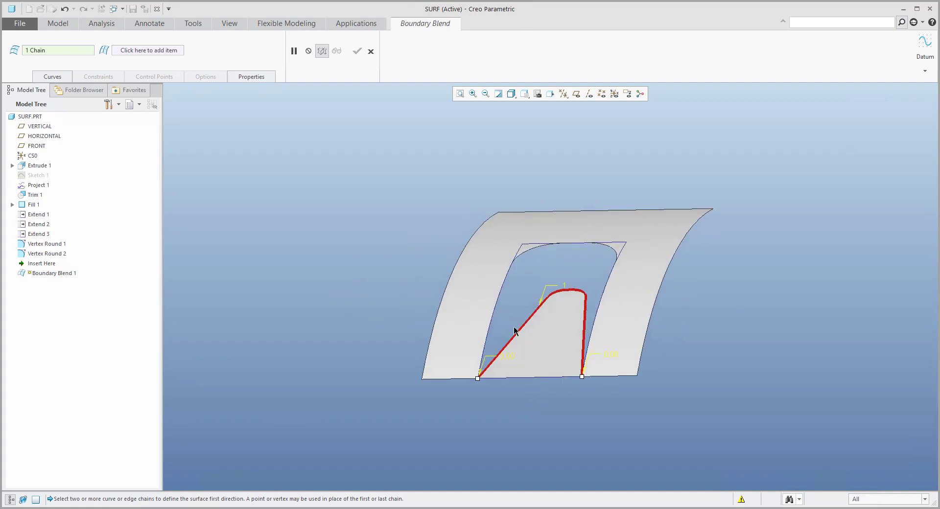
scroll(542, 313, "down", 2)
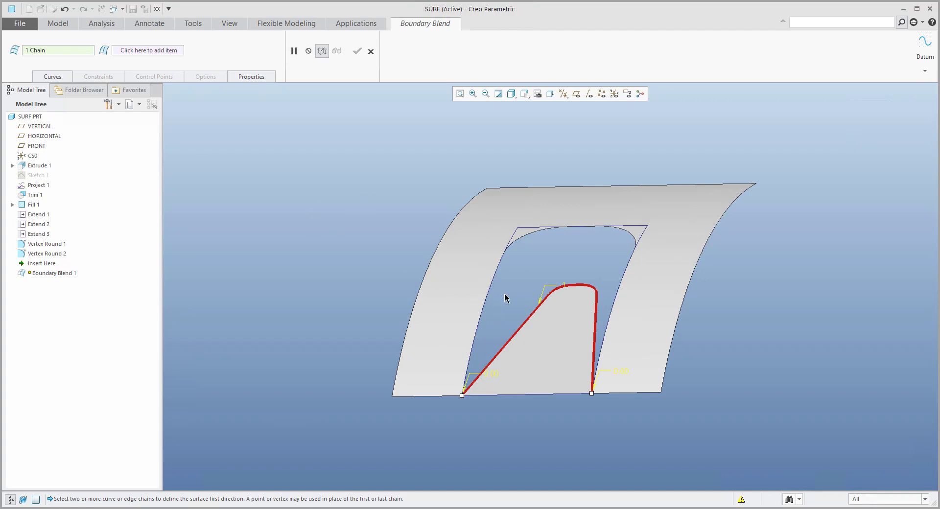
- Try the opening's closed projected curve loop as the second chain, inspect the first-direction chains, and undo the selection
left_click(492, 293, "ctrl")
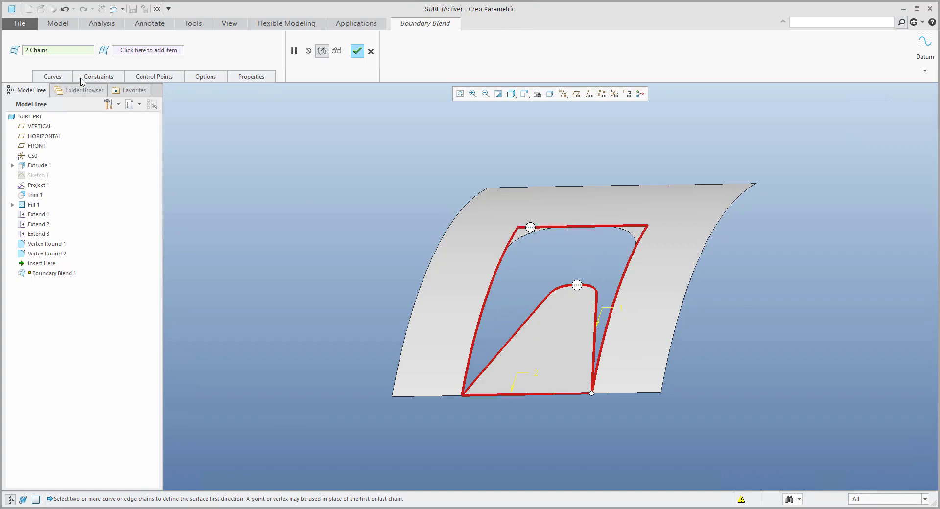
left_click(52, 76)
left_click(78, 112)
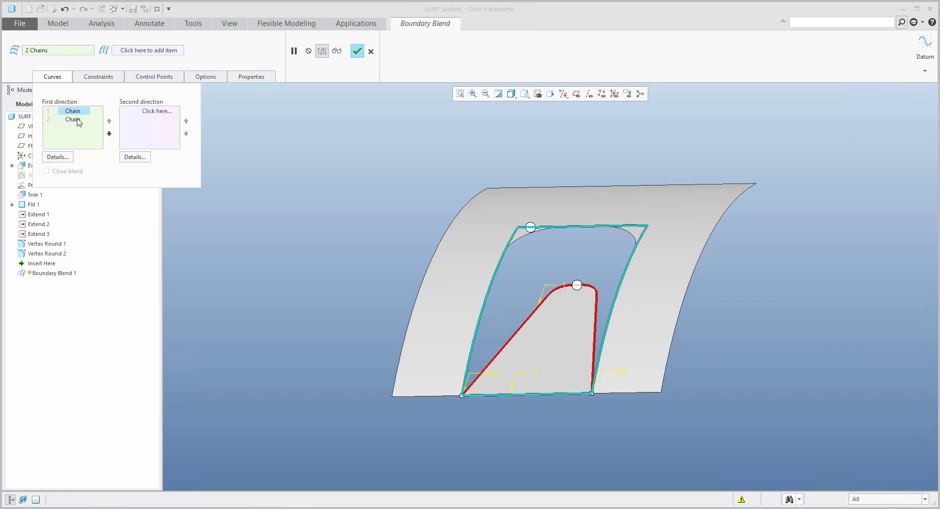
left_click(64, 10)
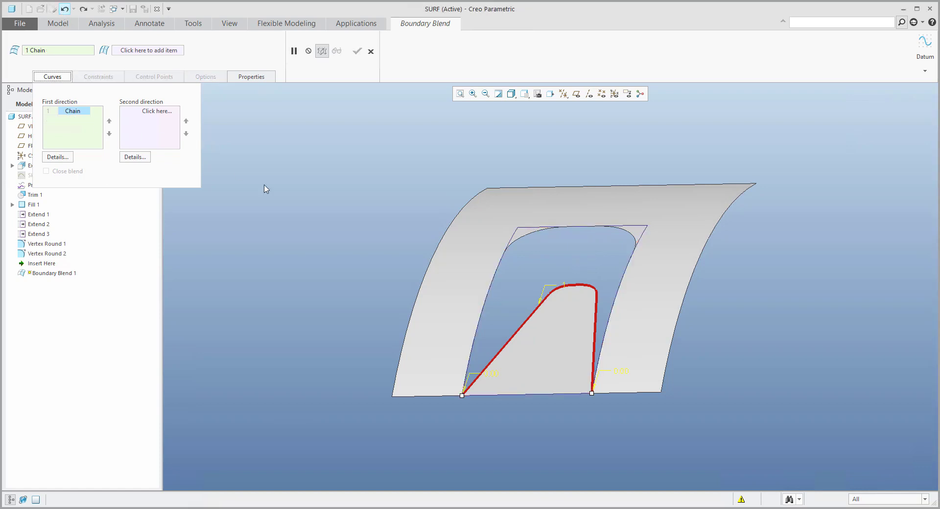
- Try the projected curve along one side of the opening as the second chain, ending it at the start of the rounded corner
right_click(479, 323)
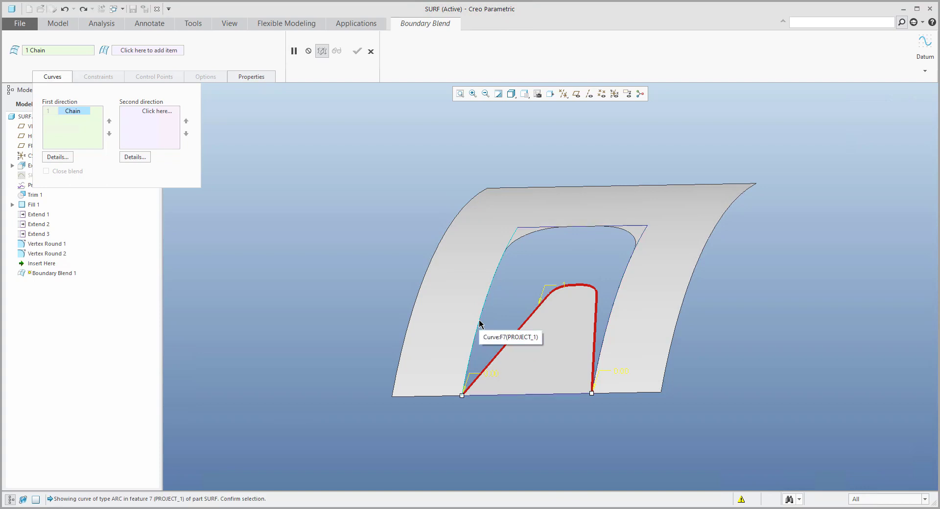
left_click(480, 323)
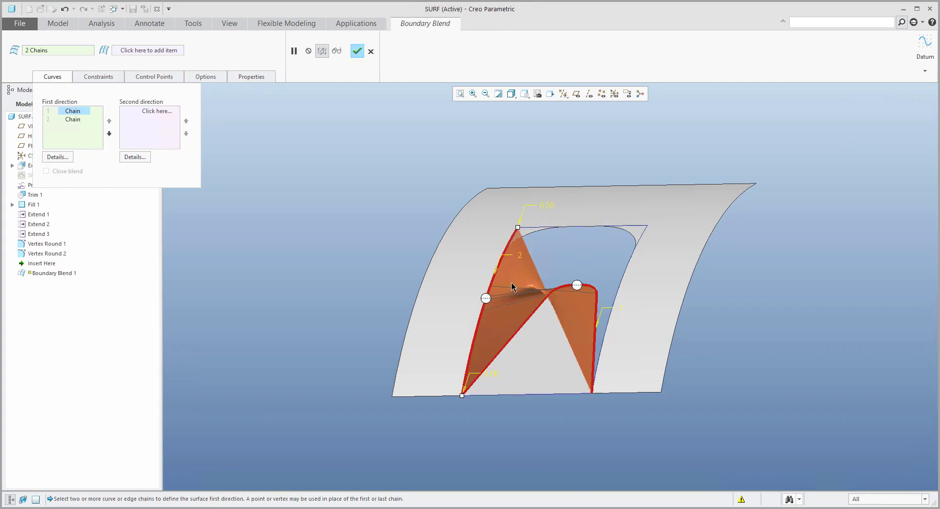
scroll(513, 237, "up", 1)
scroll(514, 237, "up", 2)
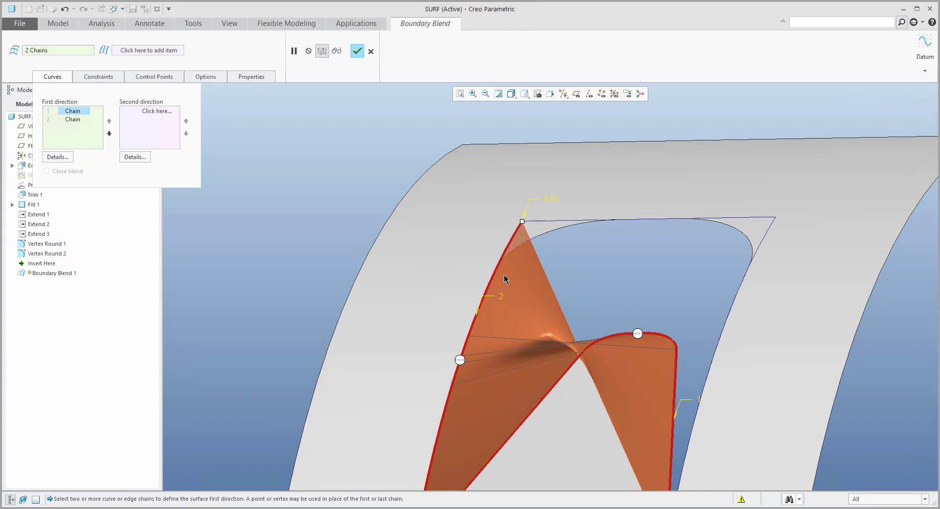
left_click_drag(498, 250, 473, 317)
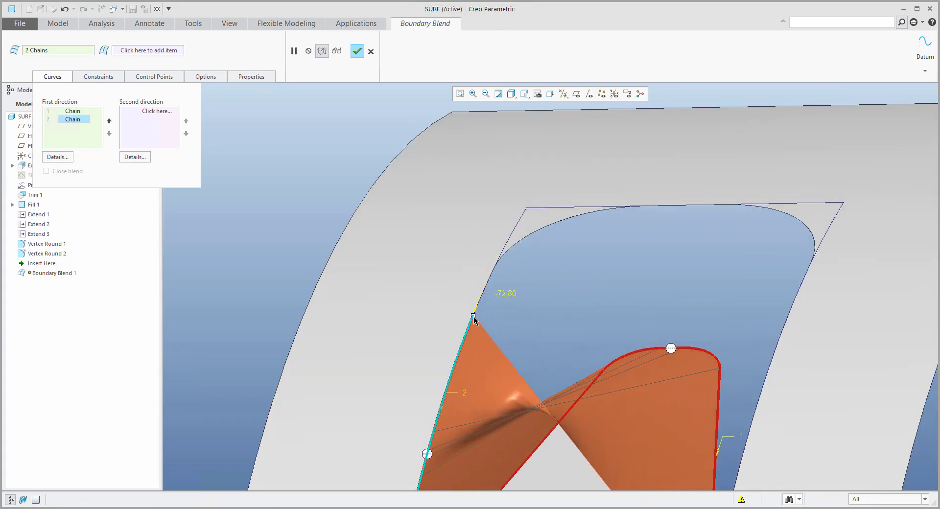
right_click(473, 315)
left_click(498, 332)
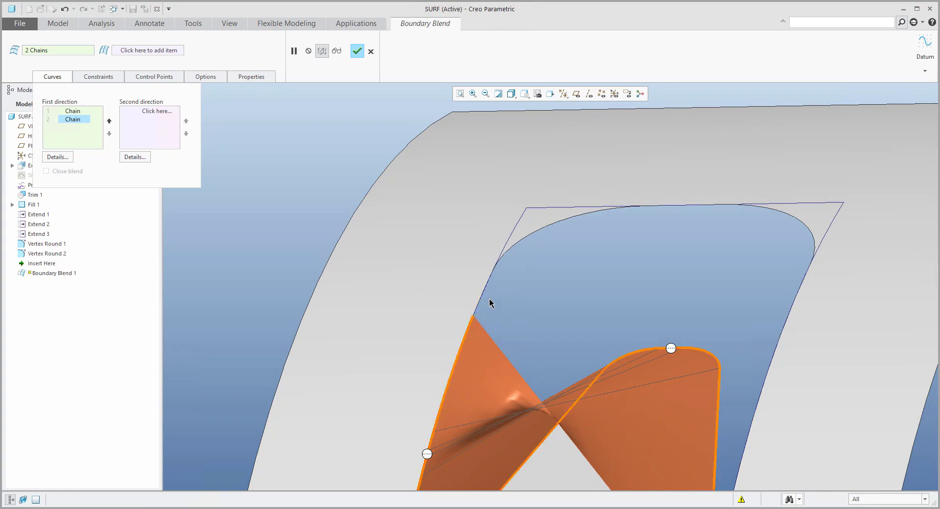
left_click(493, 272)
scroll(544, 257, "up", 2)
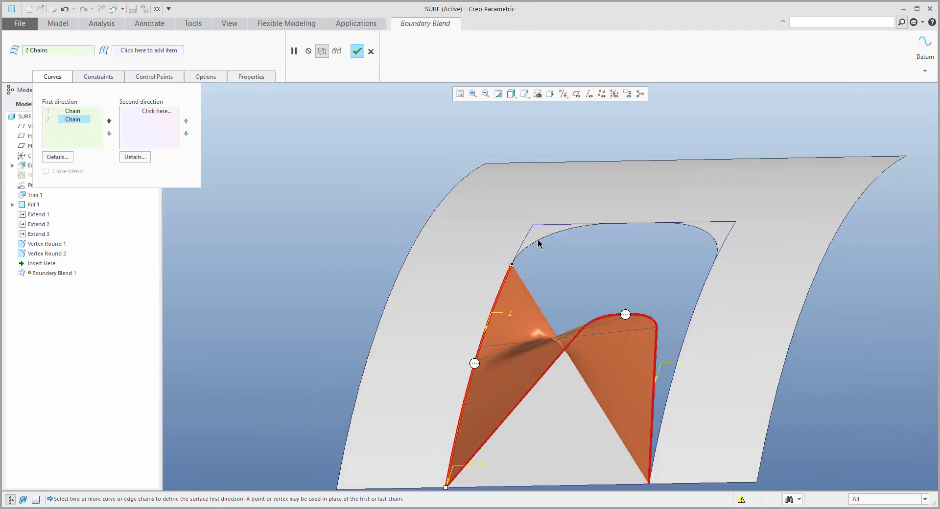
- Inspect the twisted blend preview and discard the Boundary Blend
scroll(539, 244, "up", 3)
middle_click_drag(554, 239, 544, 248)
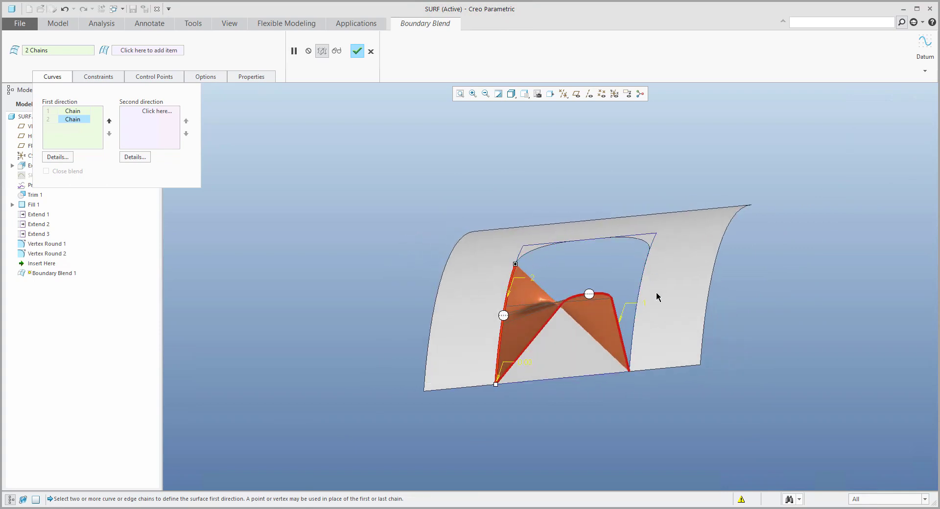
middle_click_drag(544, 280, 541, 283)
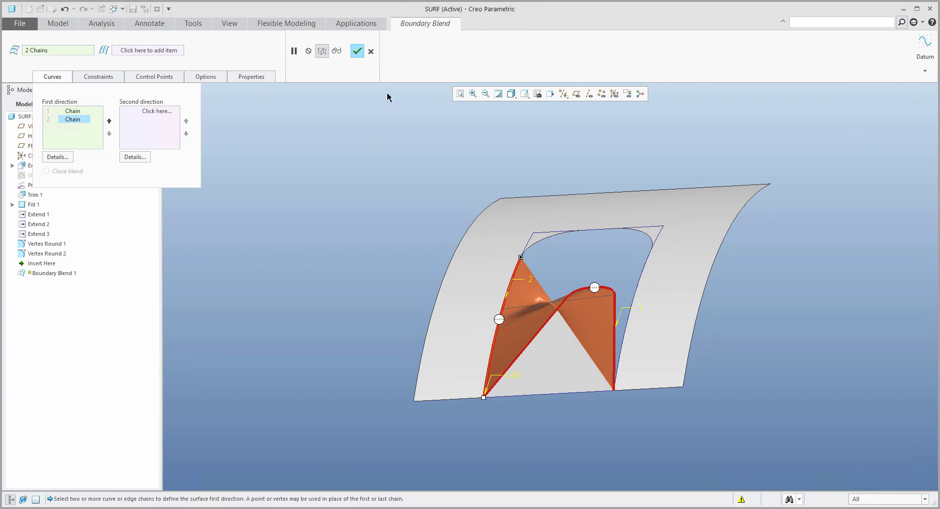
left_click(370, 51)
- Start a Boundary Blend from the opening's side edge and extend its first chain around the rounded end and down the opposite side
left_click(469, 275)
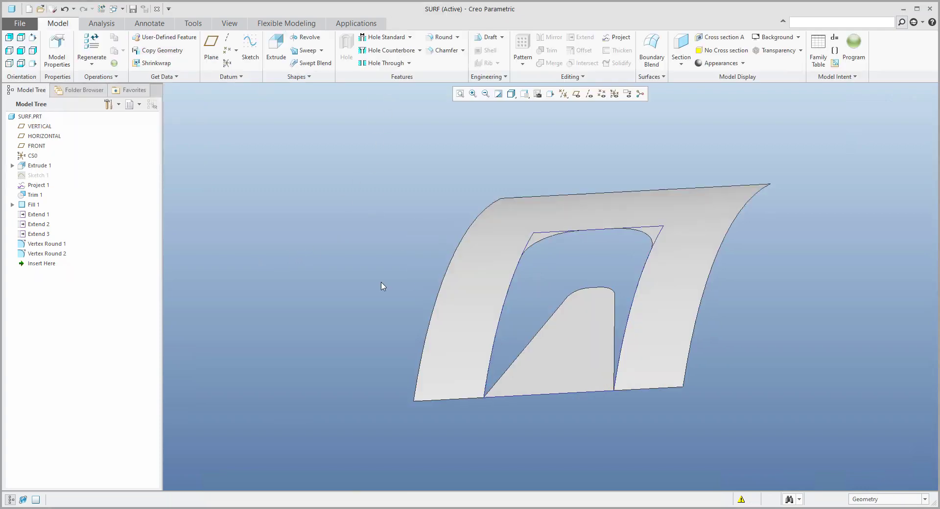
left_click(513, 281)
scroll(539, 274, "up", 1)
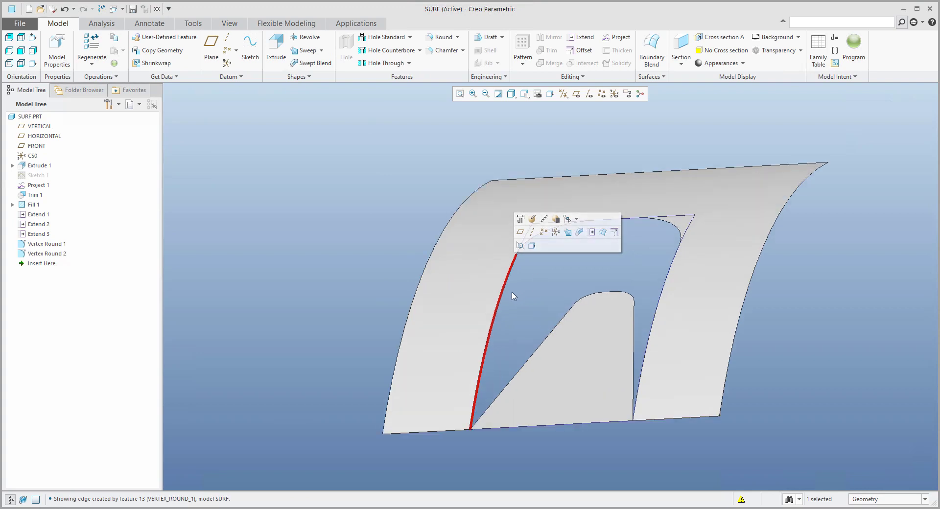
left_click(651, 54)
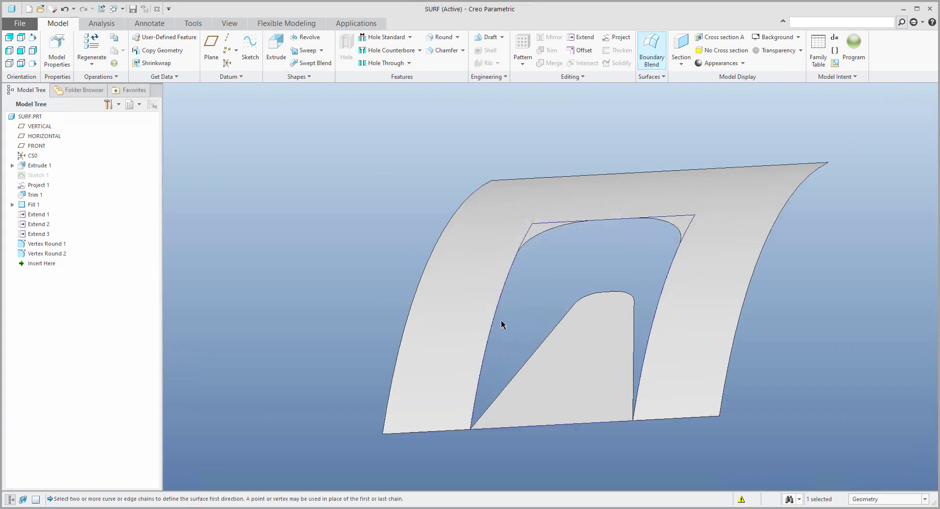
scroll(529, 277, "up", 1)
left_click(529, 235, "shift")
left_click_drag(627, 213, 715, 280)
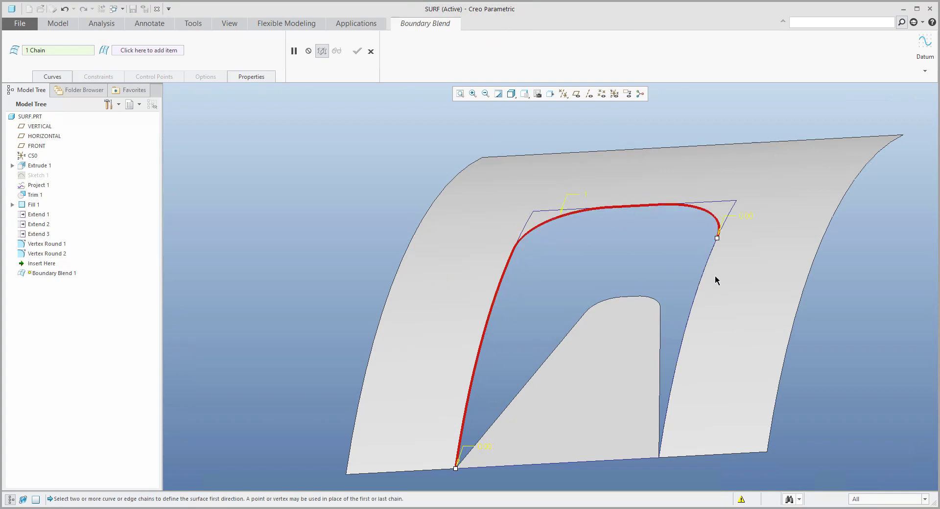
left_click(701, 275, "shift")
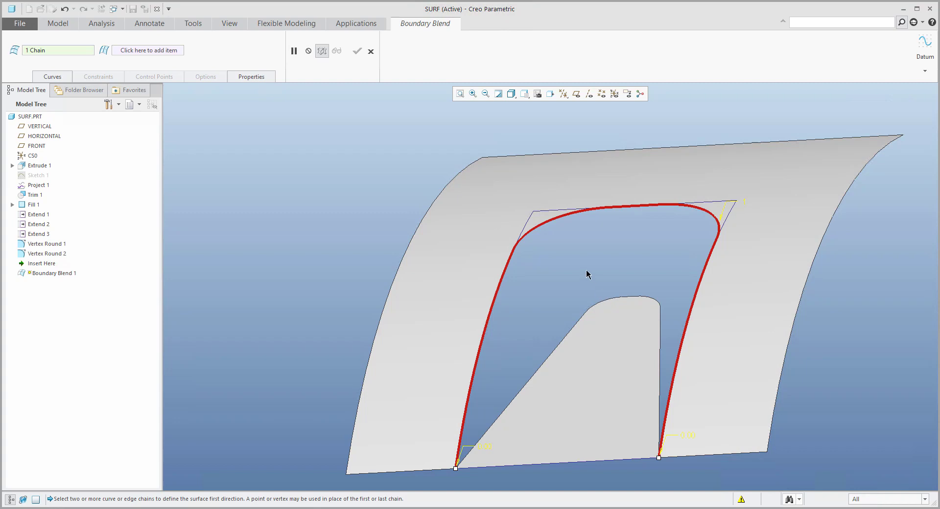
- Add the flat surface's two long edges and rounded inner end as the blend's second chain
scroll(585, 269, "down", 2)
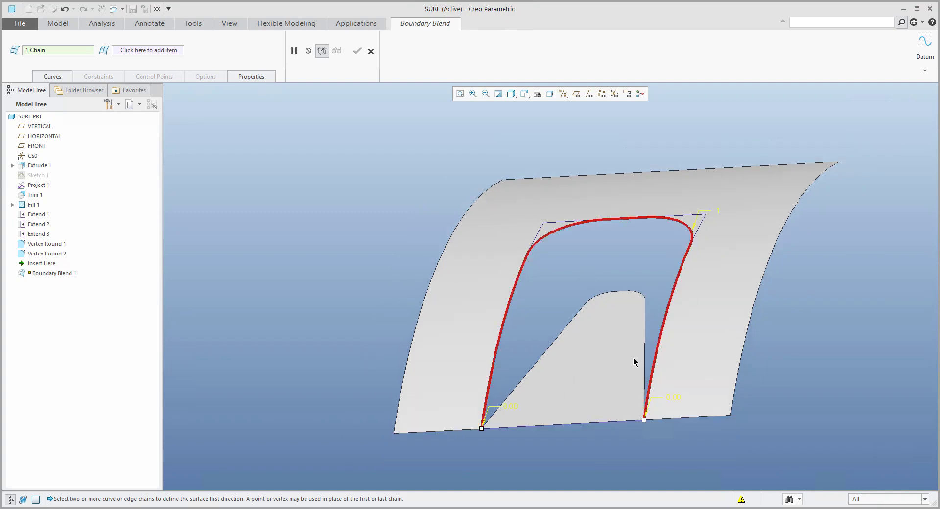
left_click(551, 349, "ctrl")
left_click_drag(592, 305, 644, 360)
- Set the Boundary Blend's inner edge along the flat surface and its outer edge along the opening to Tangent, and complete the feature
middle_click_drag(625, 361, 588, 362)
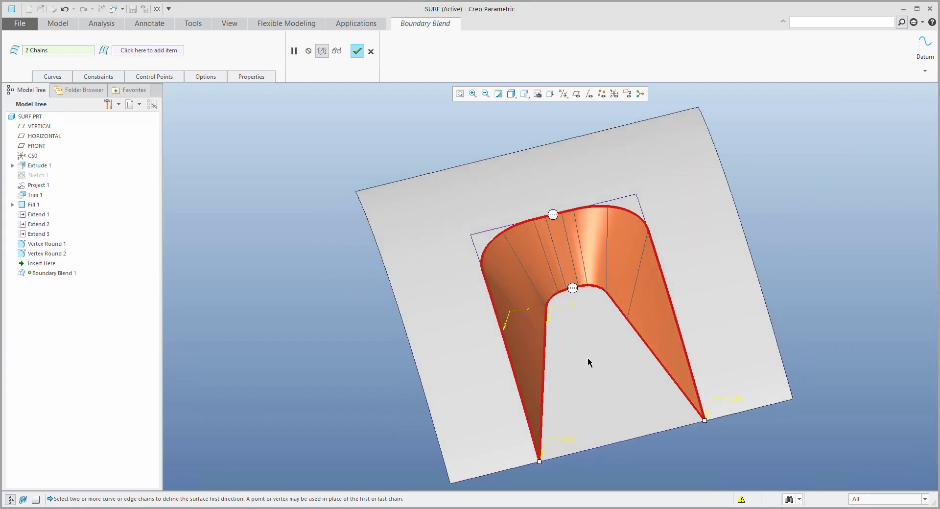
middle_click_drag(584, 299, 621, 306)
scroll(573, 312, "up", 3)
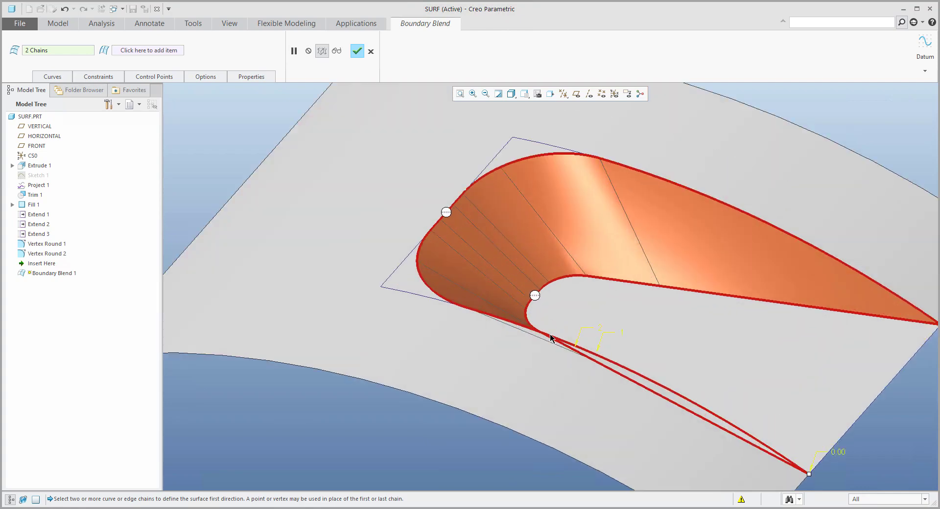
right_click(534, 296)
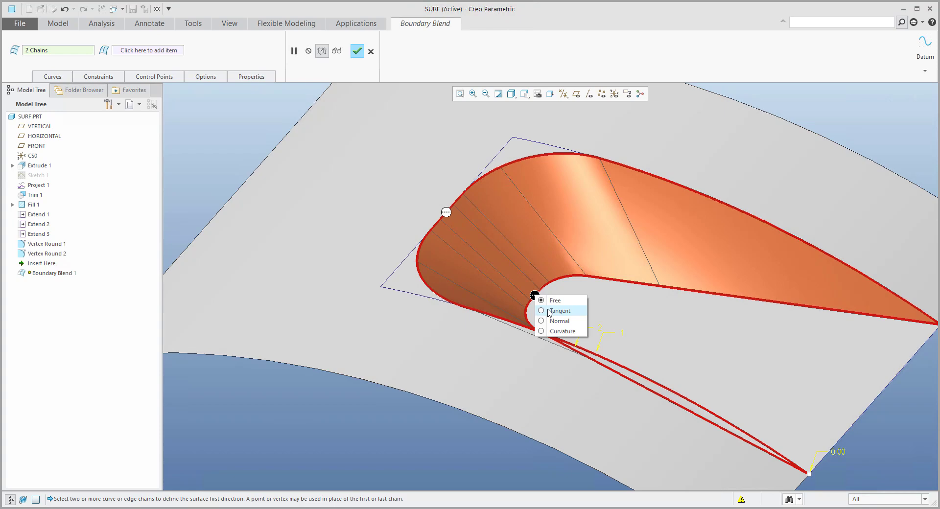
left_click(549, 311)
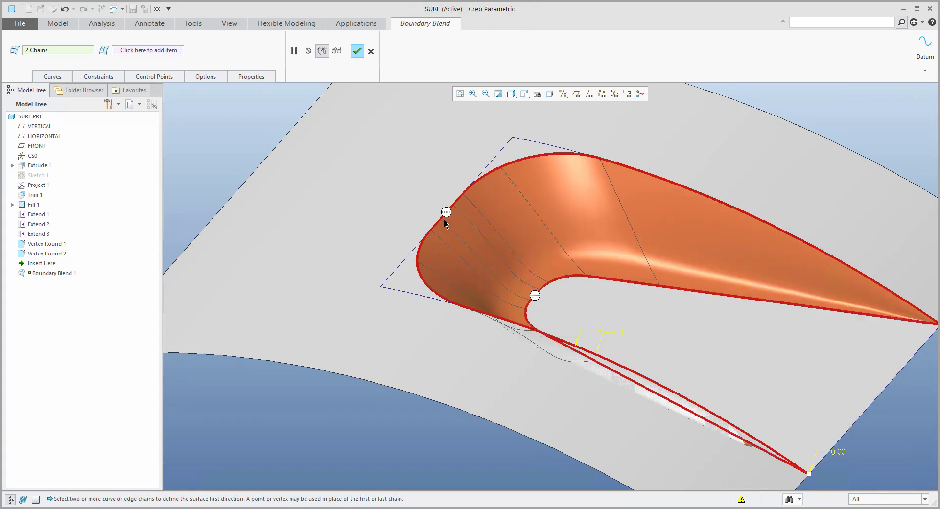
right_click(445, 212)
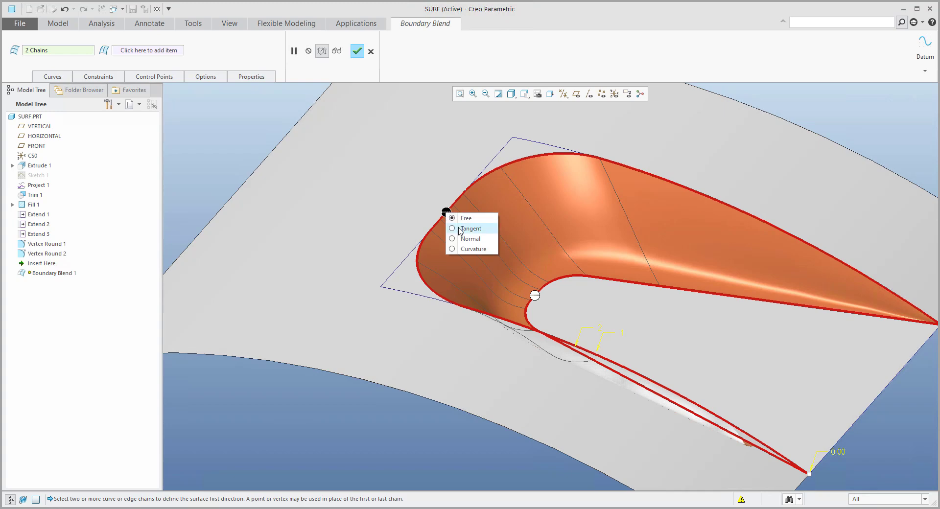
left_click(458, 227)
scroll(537, 261, "down", 2)
middle_click_drag(525, 251, 534, 441)
middle_click(533, 440)
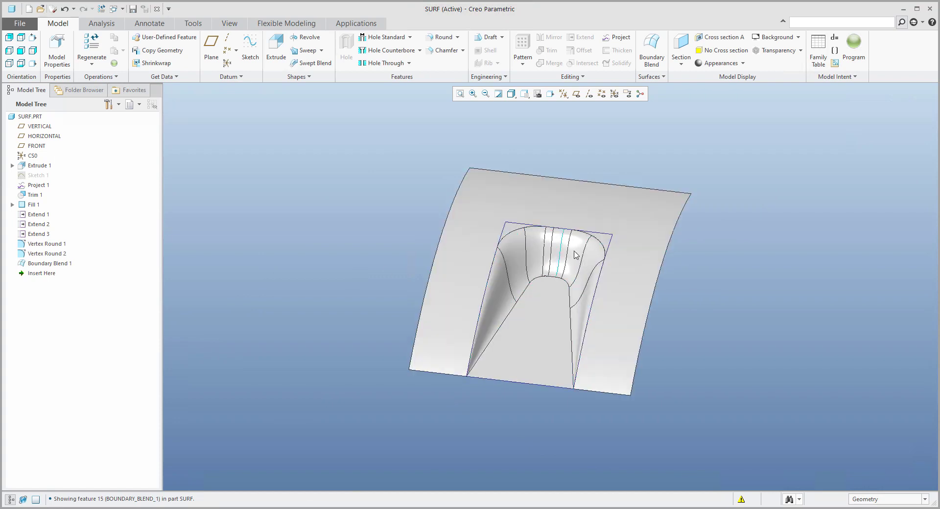
- Redefine the Boundary Blend and pair one end vertex of the opening's short straight edge with the matching vertex on the flat surface's inner end as control points
middle_click_drag(547, 254, 563, 277)
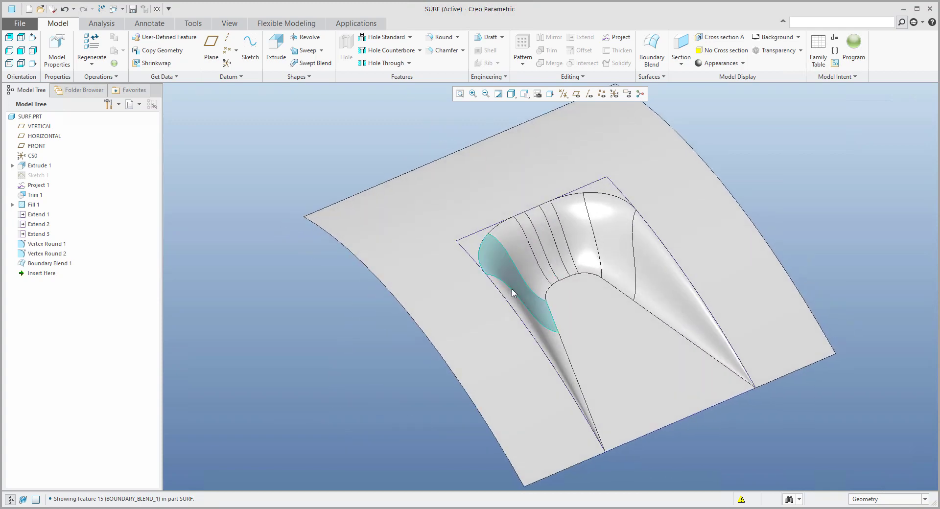
left_click(45, 264)
right_click(45, 265)
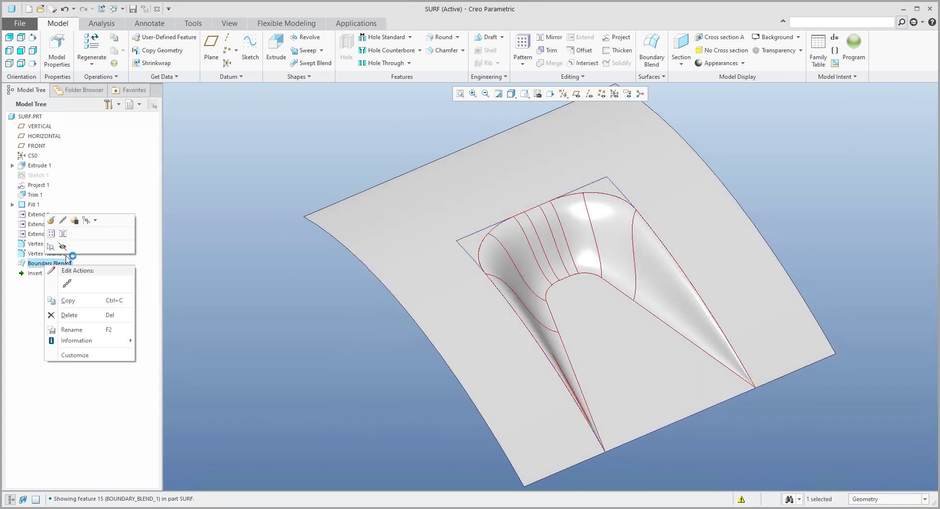
left_click(53, 207)
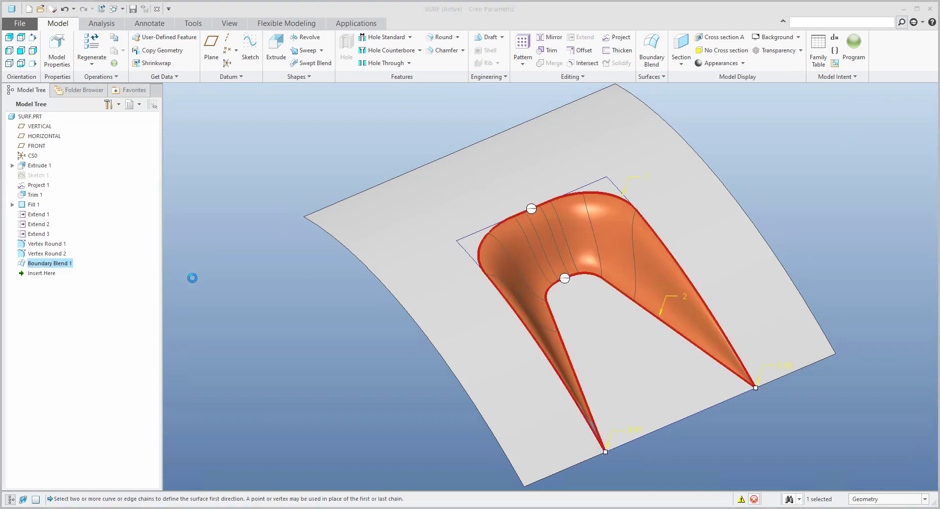
left_click(146, 79)
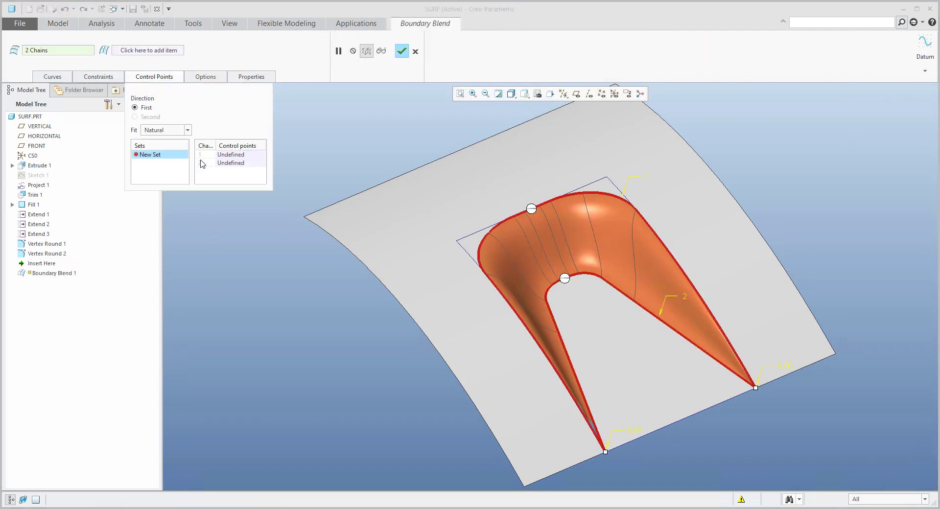
left_click(235, 156)
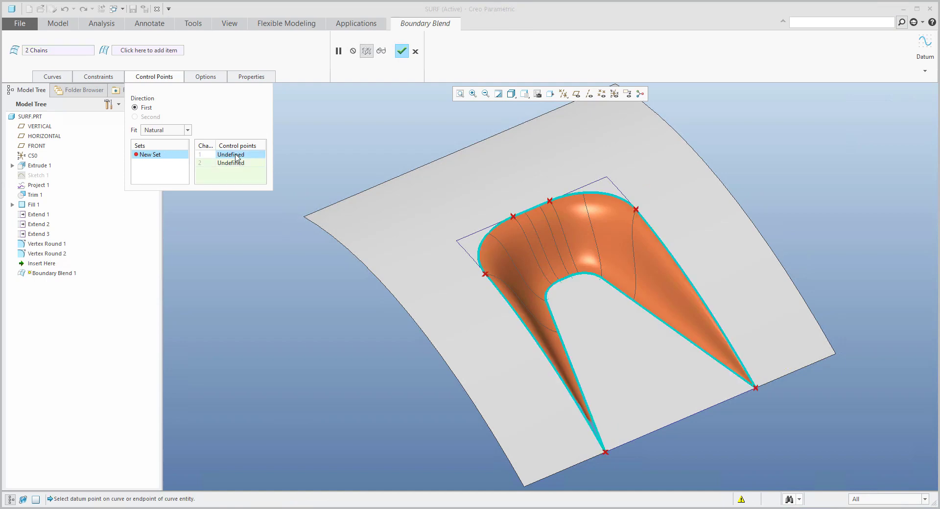
left_click(549, 202)
left_click(570, 277)
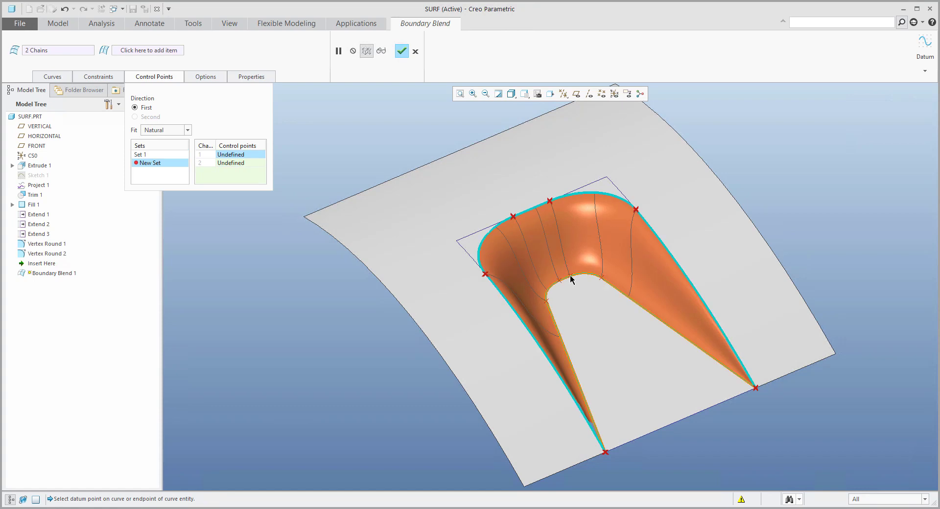
- Add control point sets pairing the straight edge's other end and the outer ends of both rounded corners with their inner counterparts, and accept the blend
left_click(512, 216)
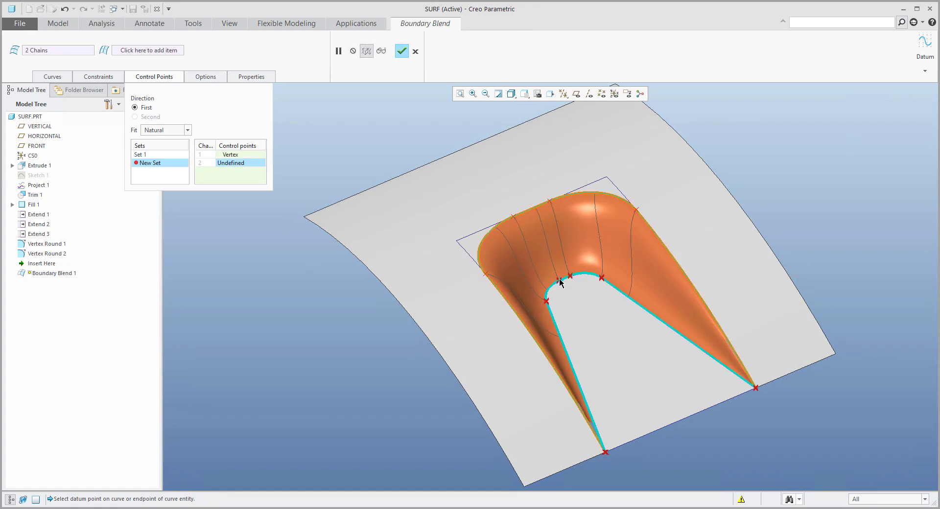
left_click(559, 278)
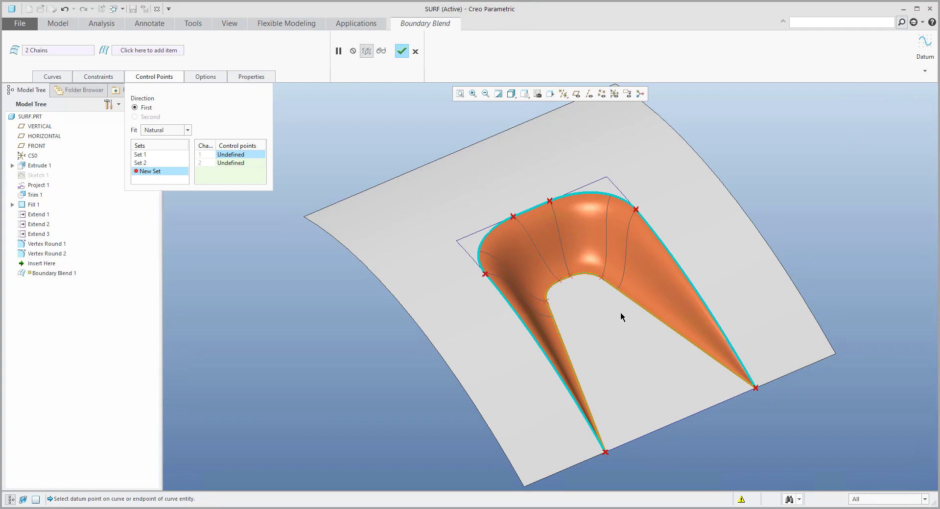
left_click(636, 210)
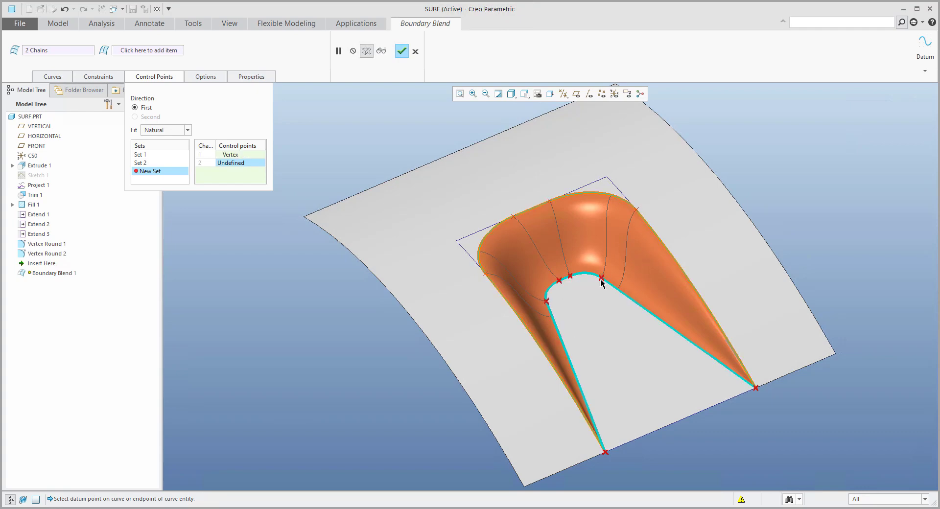
left_click(601, 279)
mouse_move(490, 286)
middle_mouse_down()
mouse_move(481, 298)
mouse_move(494, 275)
middle_mouse_up()
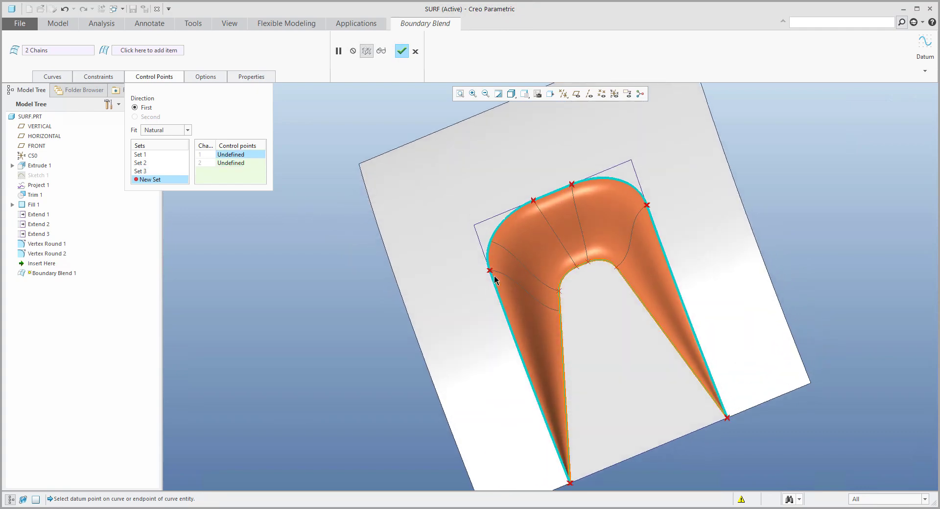
left_click(489, 271)
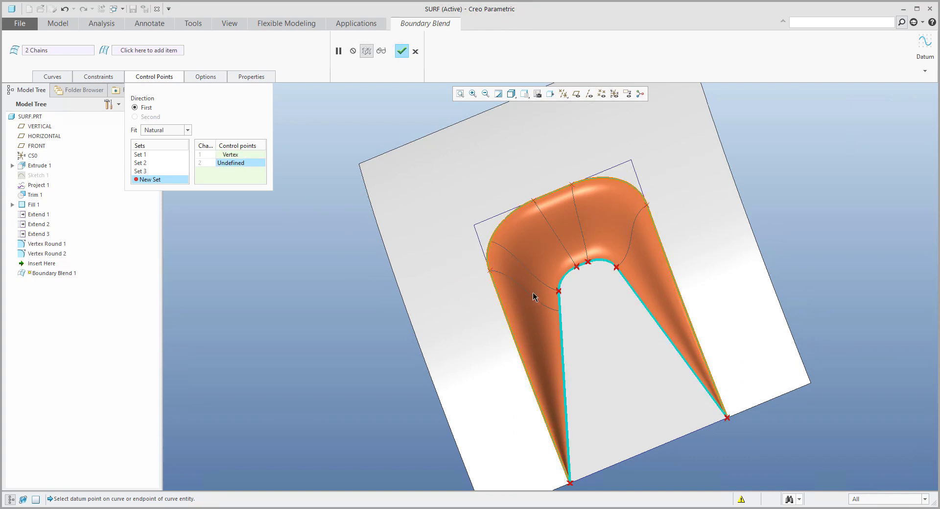
left_click(559, 292)
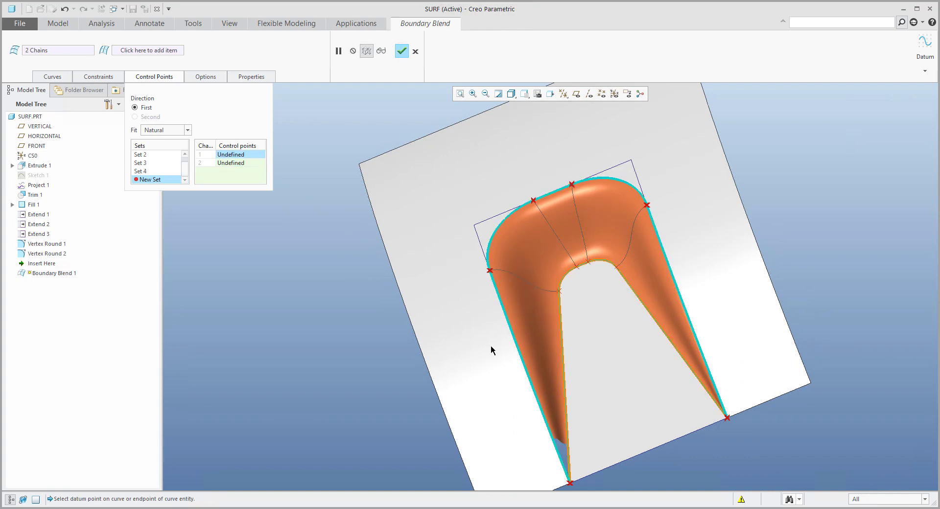
left_click(405, 56)
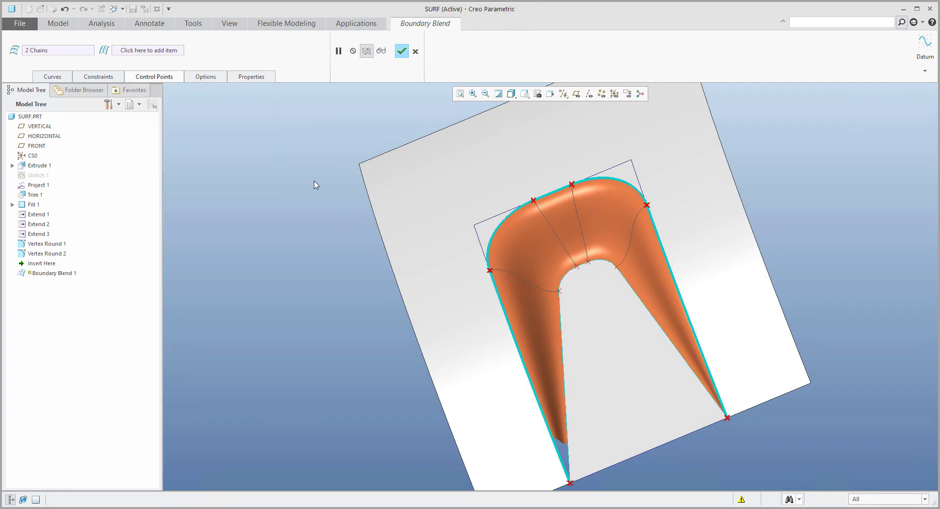
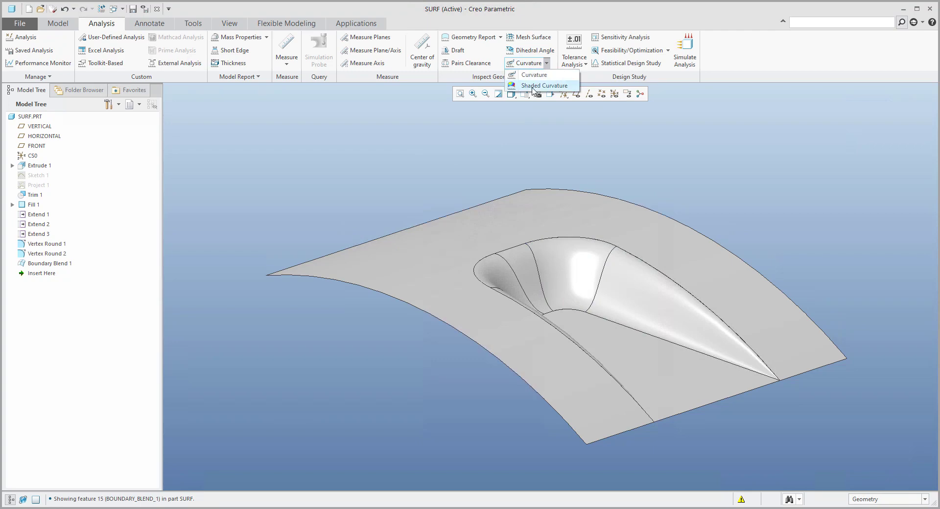
- Examine the arched, flat and blend surfaces with a Gaussian Shaded Curvature analysis, and close it without saving
left_click(532, 86)
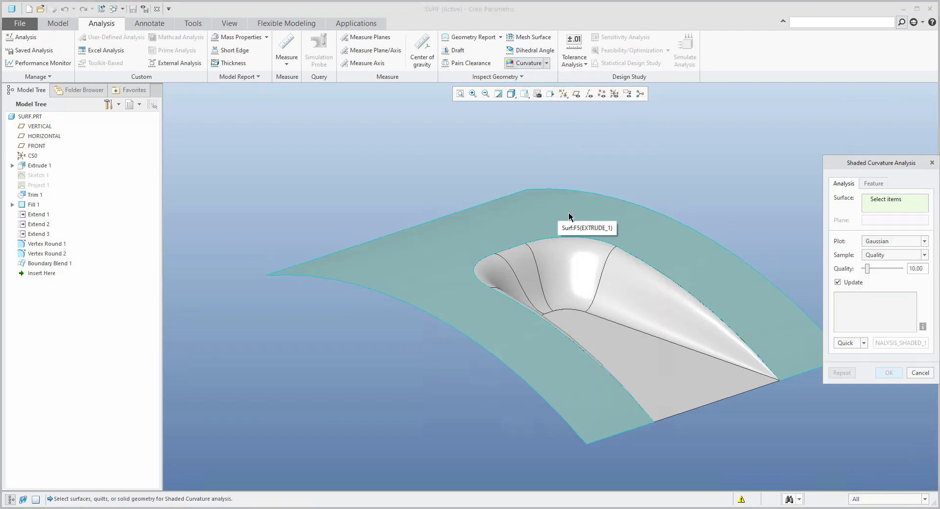
left_click(567, 217)
left_click(622, 296, "ctrl")
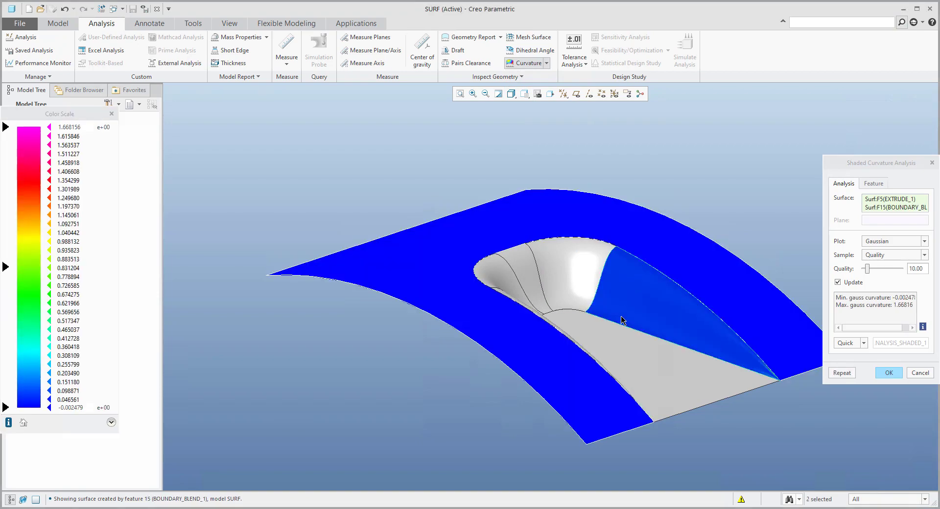
left_click(610, 341, "ctrl")
left_click(585, 293, "ctrl")
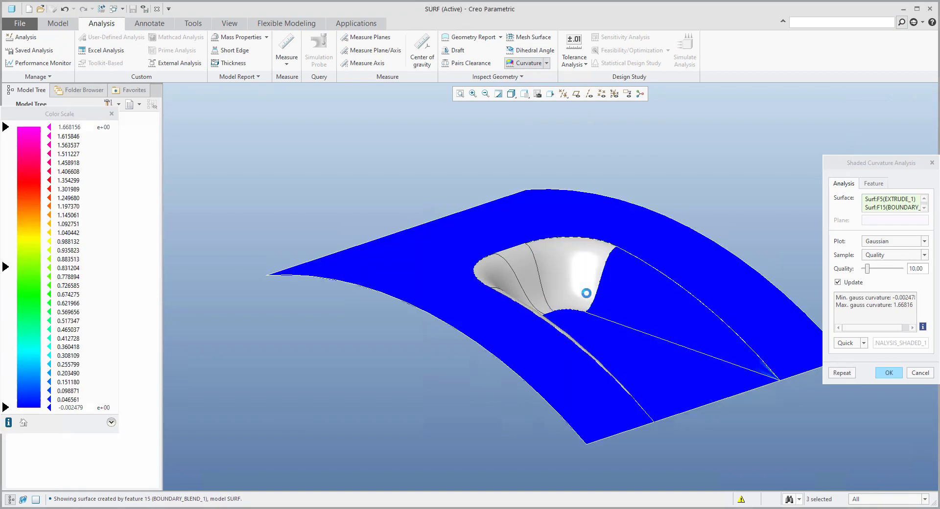
left_click(534, 274, "ctrl")
left_click(492, 277, "ctrl")
middle_click_drag(492, 276, 490, 342)
left_click(495, 355, "ctrl")
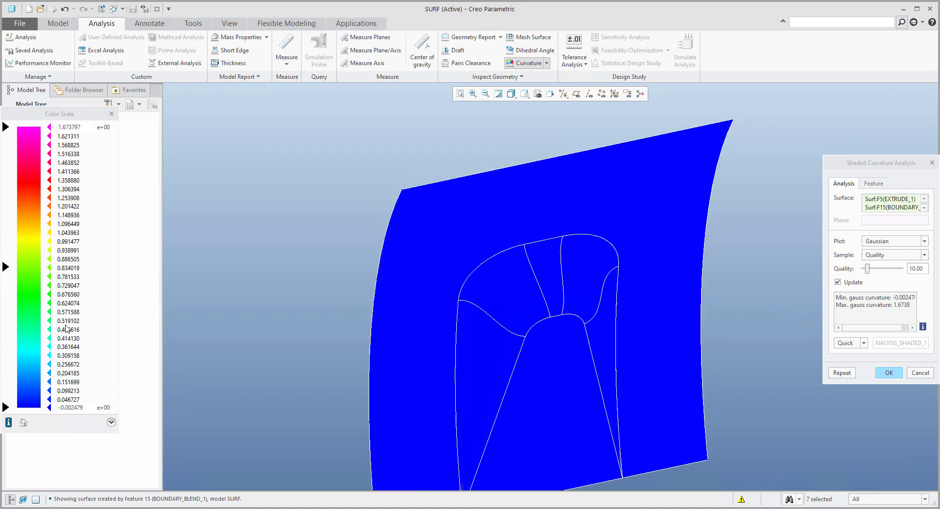
left_click(917, 373)
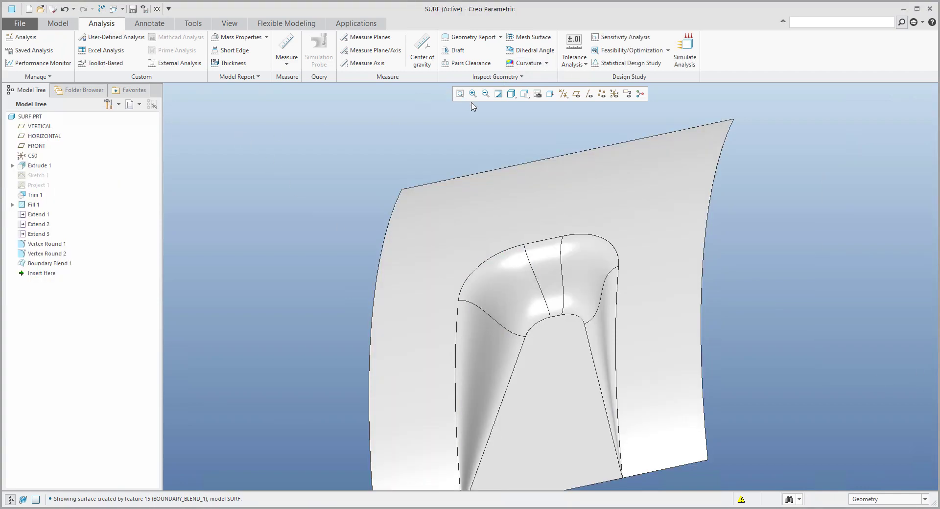
- Run a Reflection analysis on the arched surface and all patches of the blend surface
left_click(518, 78)
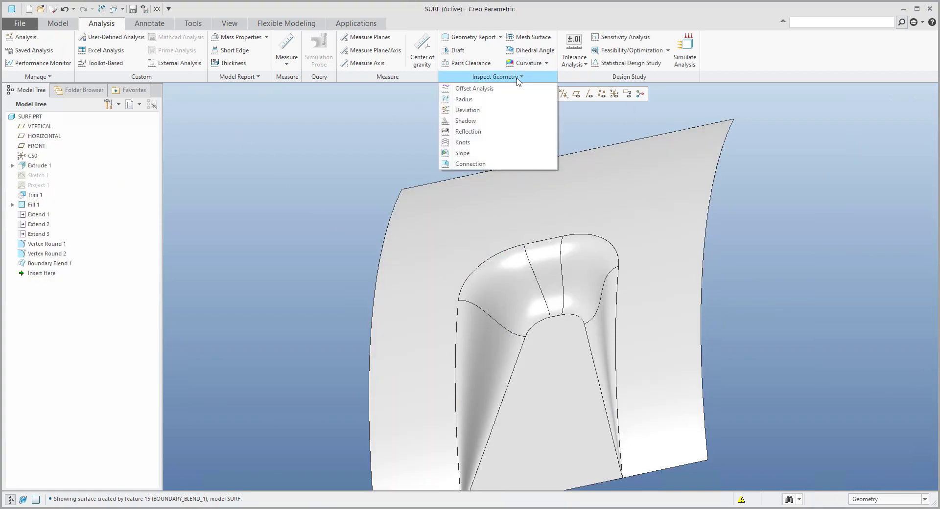
left_click(466, 131)
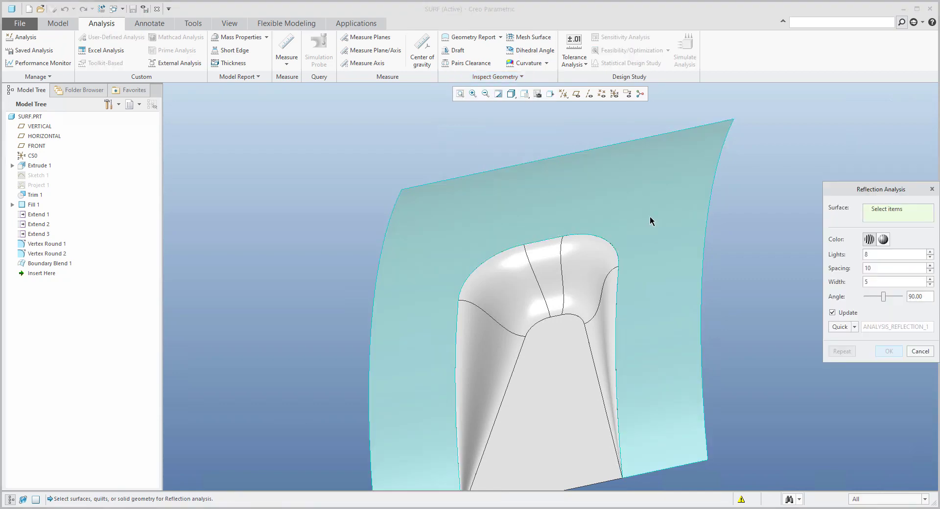
left_click(650, 217)
left_click(576, 263, "ctrl")
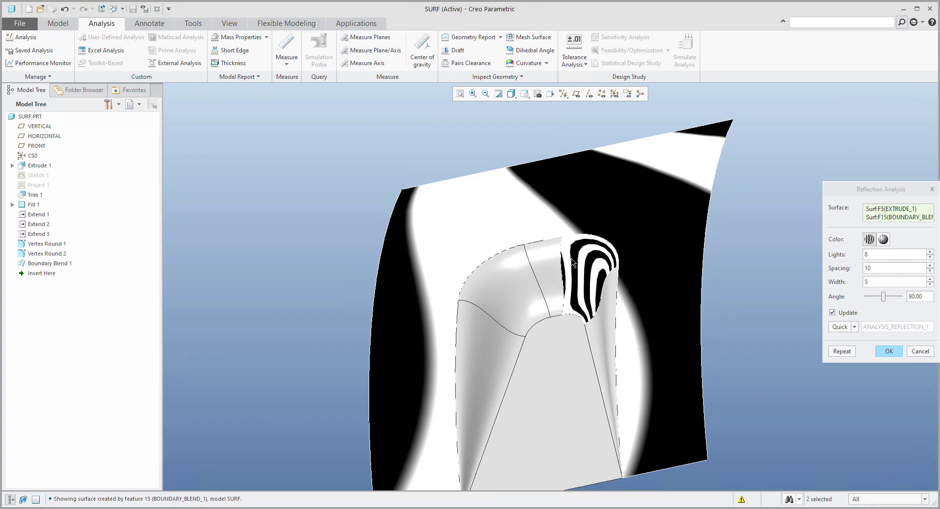
left_click(487, 336, "ctrl")
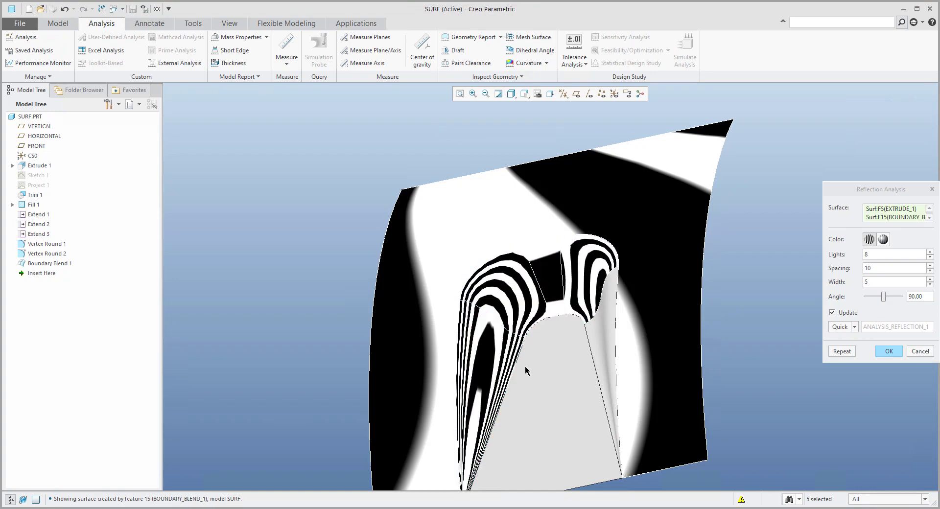
left_click(599, 313, "ctrl")
left_click(611, 315, "ctrl")
- Examine how the reflection stripes flow across the blend's patch borders around the rounded end, and close the analysis without saving
middle_click_drag(611, 315, 588, 240)
scroll(541, 247, "down", 3)
scroll(541, 247, "down", 2)
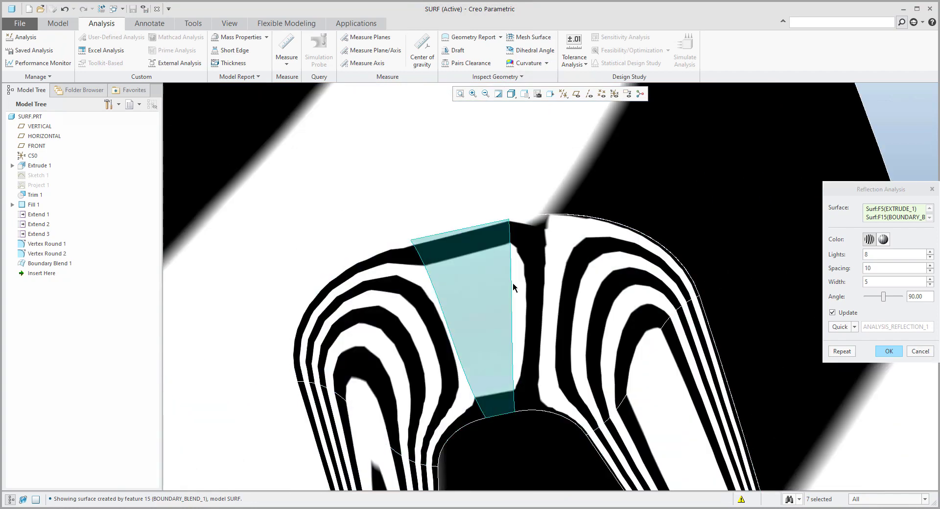
scroll(537, 220, "down", 4)
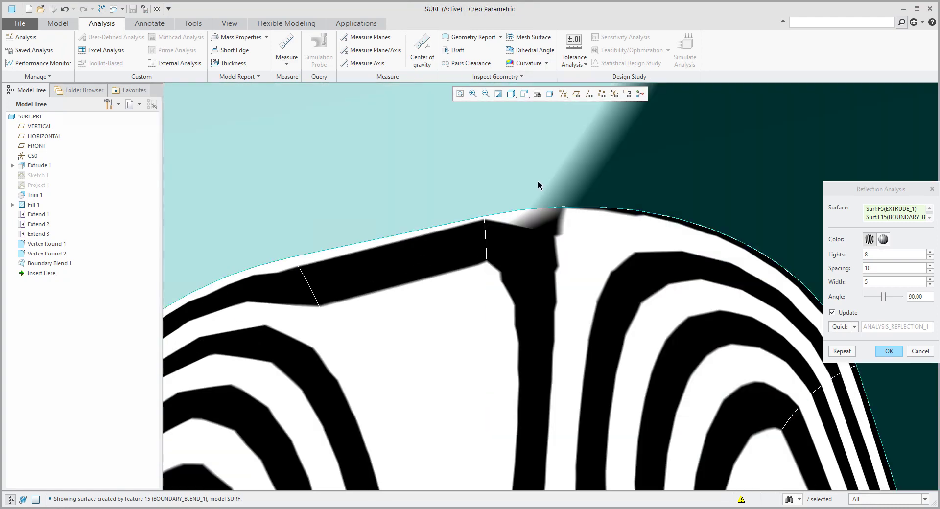
scroll(457, 195, "down", 3)
mouse_move(475, 237)
middle_mouse_down()
mouse_move(466, 227)
mouse_move(467, 235)
middle_mouse_up()
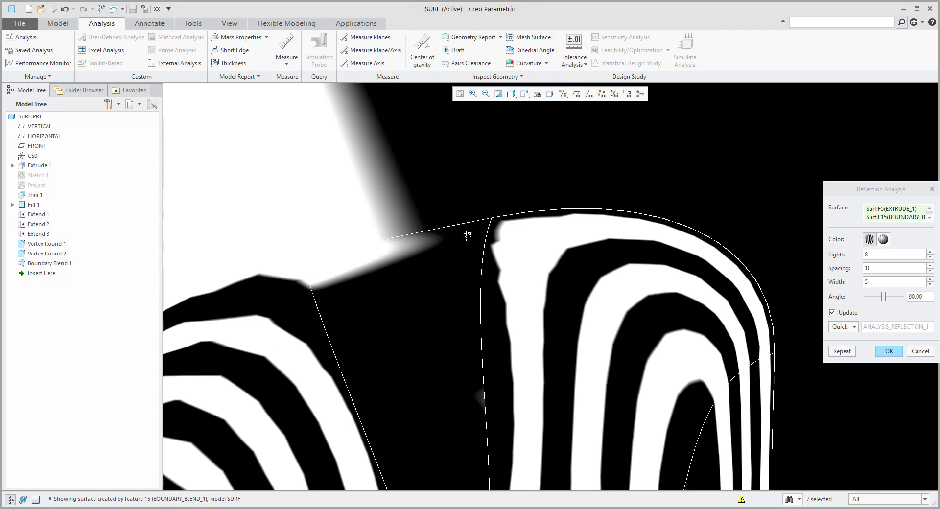
scroll(447, 252, "up", 6)
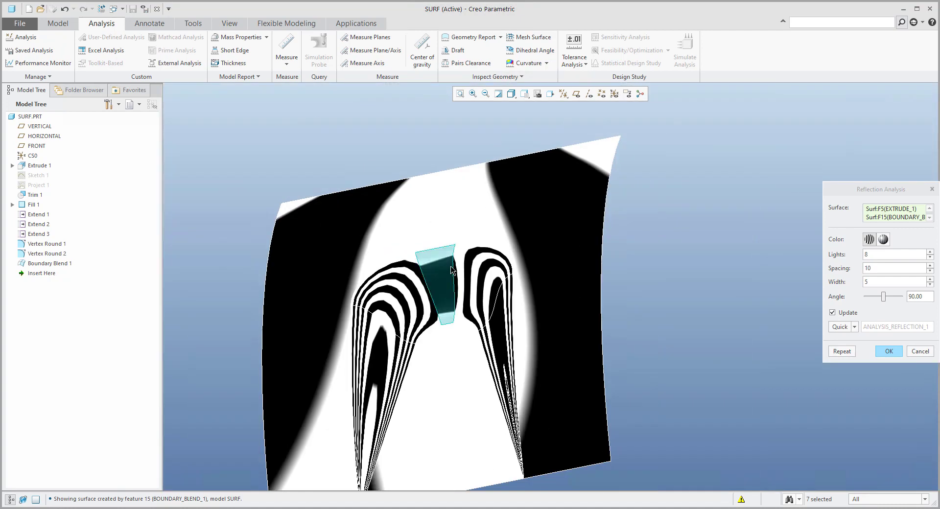
middle_click_drag(433, 279, 414, 272)
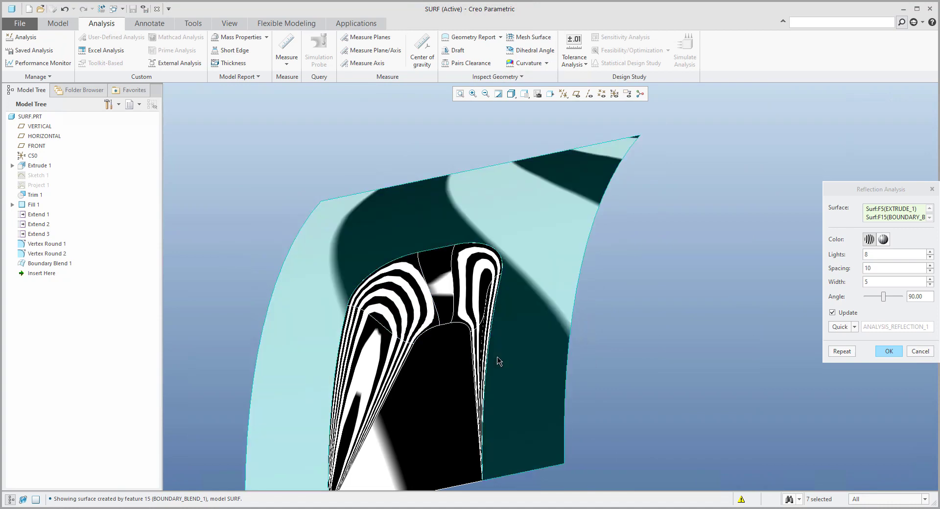
left_click(920, 351)
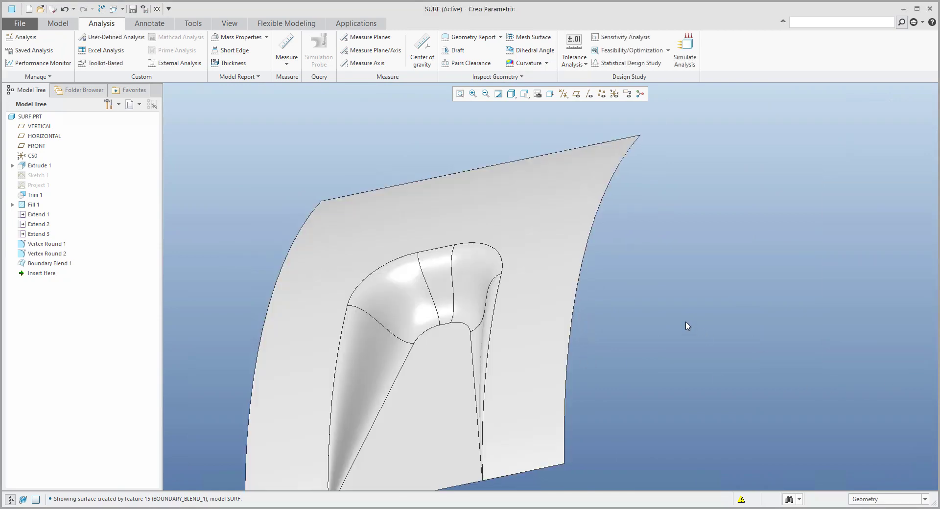
- Redefine the boundary blend and set the condition along its inner edge chain, at the flat surface, to Curvature
key("ctrl+d")
mouse_move(514, 248)
middle_mouse_down()
mouse_move(512, 267)
mouse_move(506, 256)
mouse_move(514, 259)
middle_mouse_up()
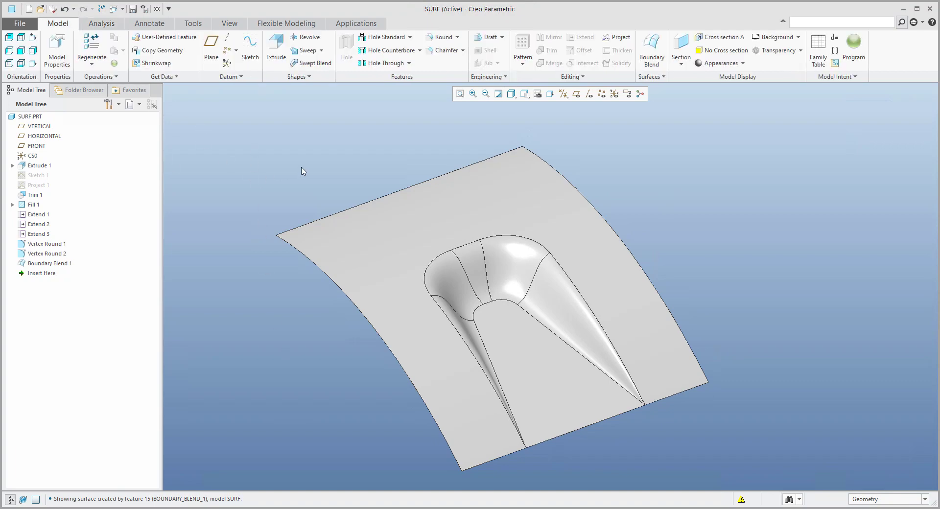
left_click(56, 263)
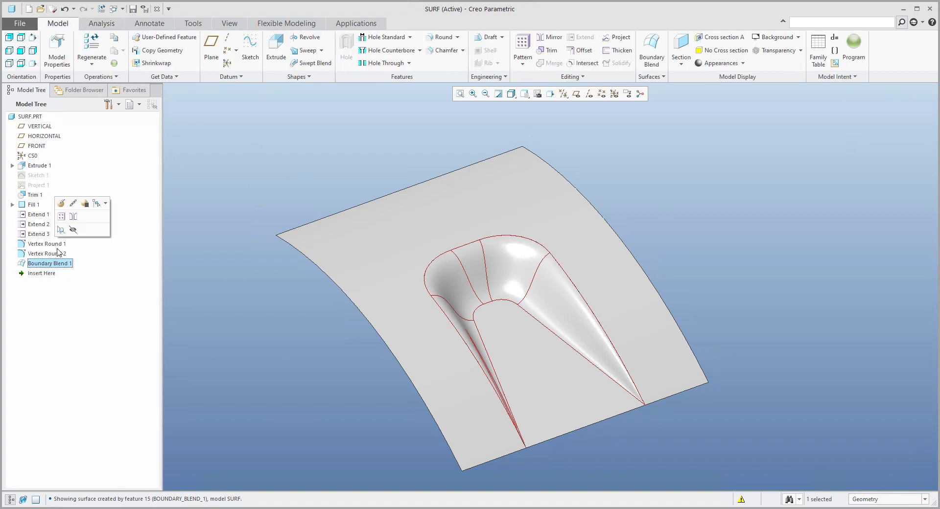
left_click(86, 204)
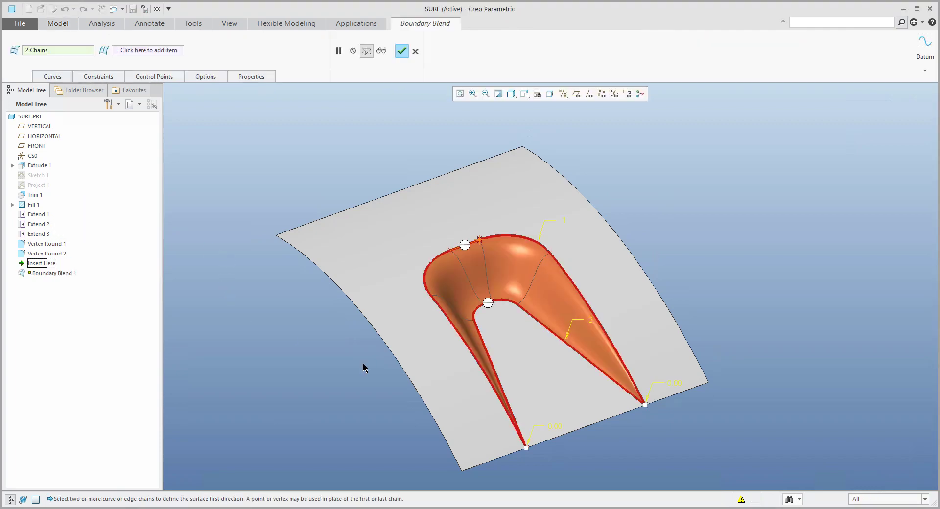
right_click(488, 302)
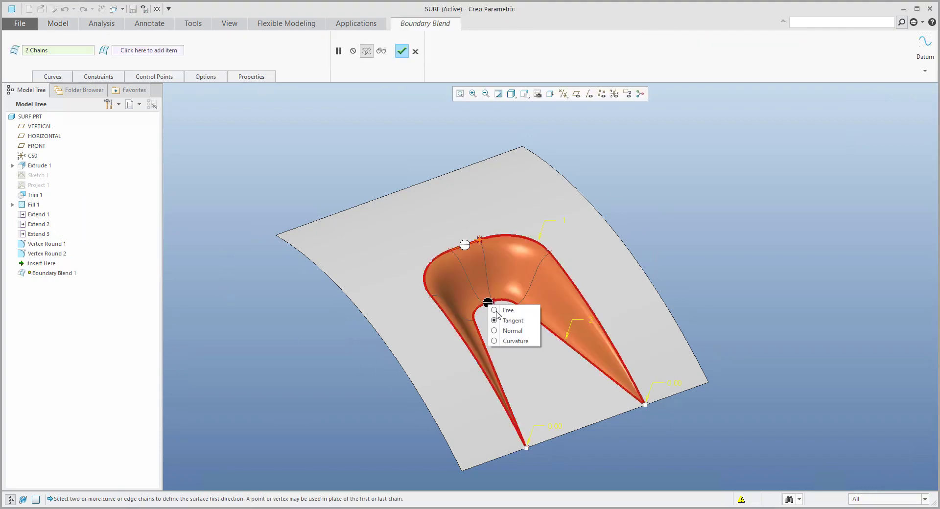
left_click(504, 341)
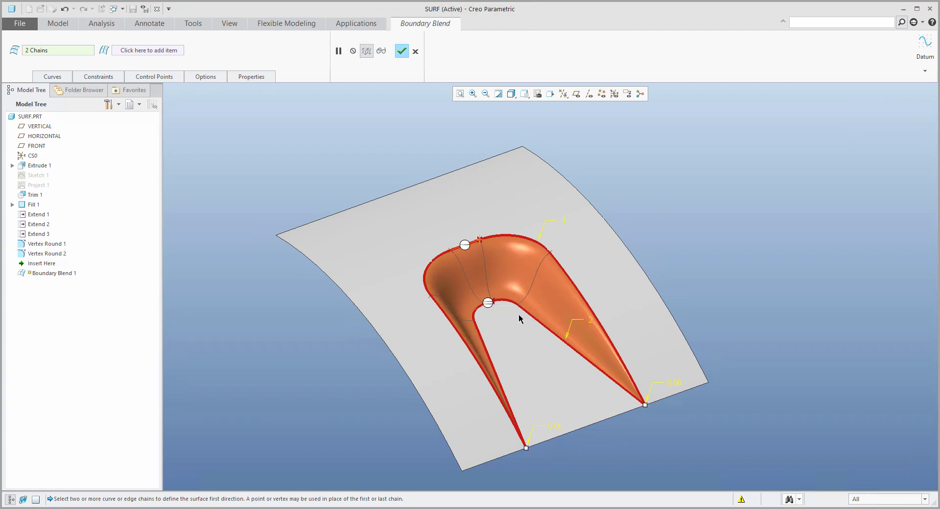
left_click(465, 245)
key("alt+space")
type("1/R")
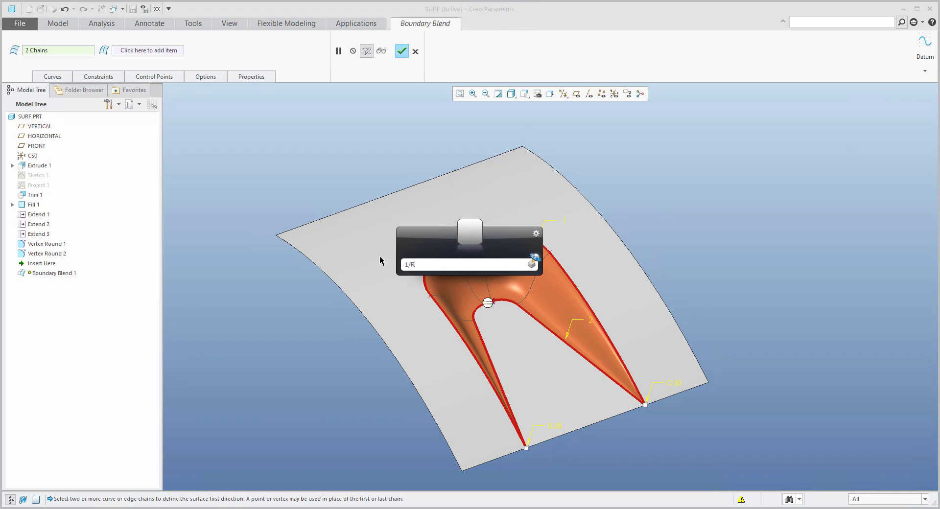
key("Escape")
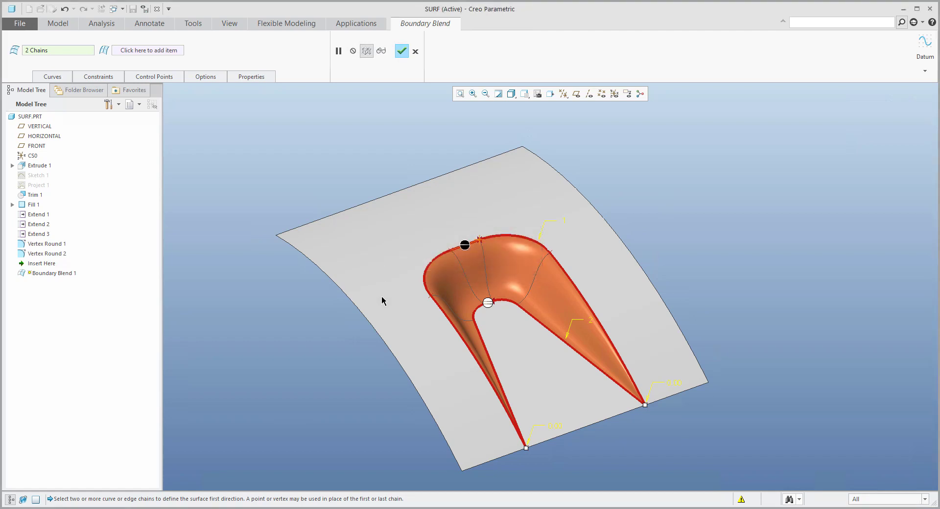
- Set the condition along the blend's outer edge chain, at the arched surface, to Curvature and accept the blend
right_click(466, 246)
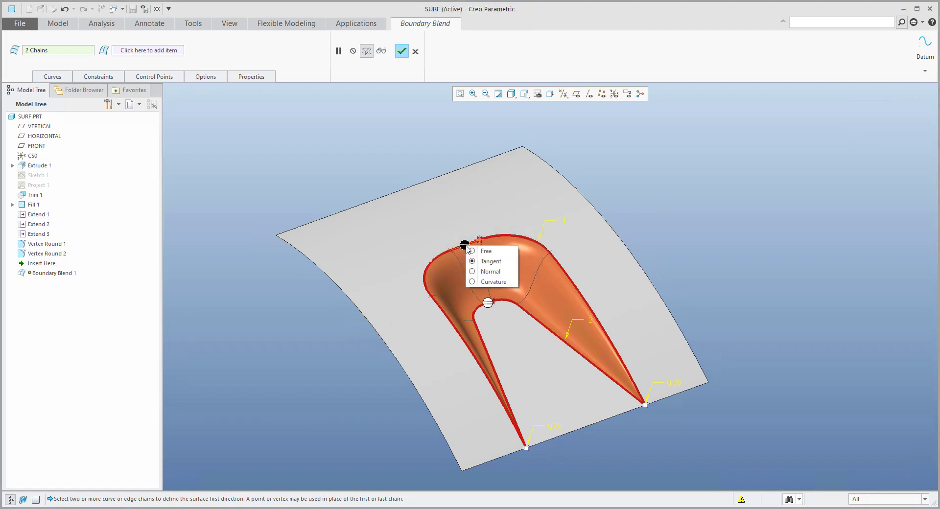
left_click(477, 278)
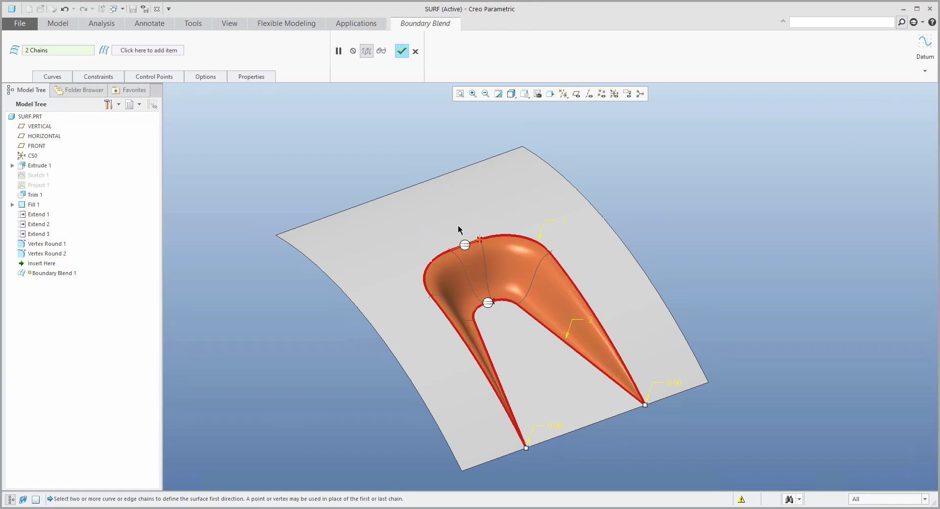
scroll(461, 258, "down", 2)
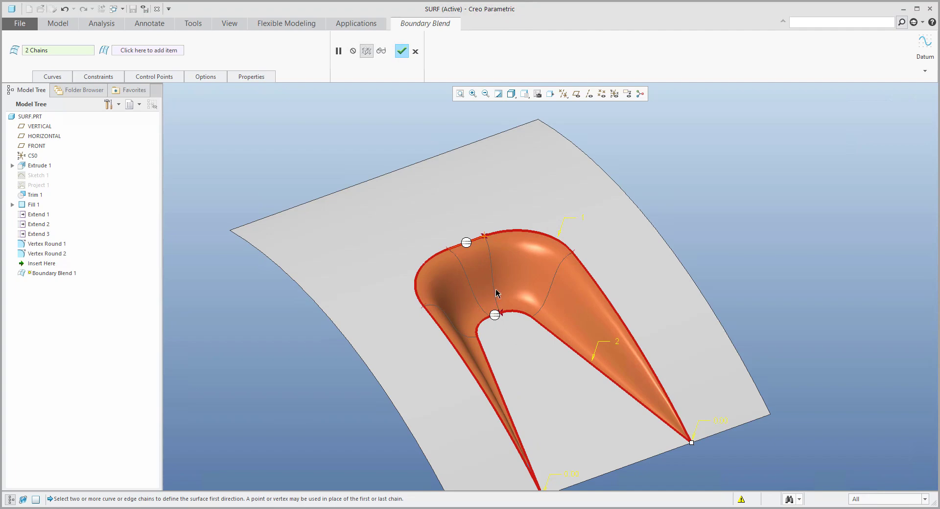
left_click(402, 51)
left_click(371, 129)
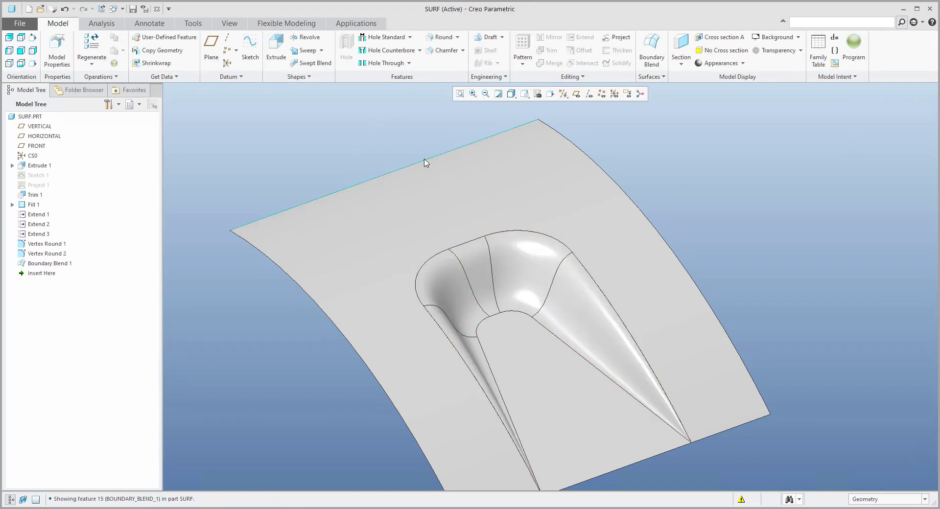
- Run a Reflection analysis on the arched surface, all patches of the blend surface and the flat surface
scroll(424, 164, "up", 2)
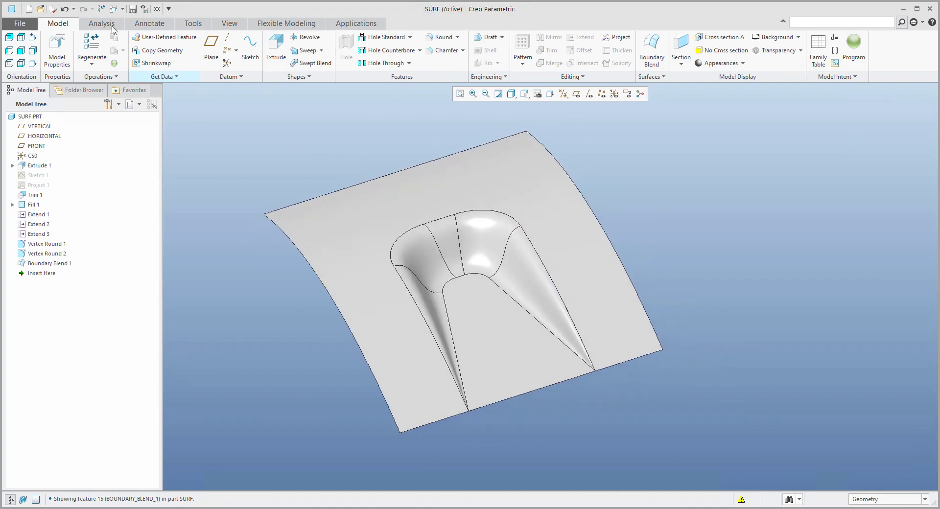
left_click(104, 23)
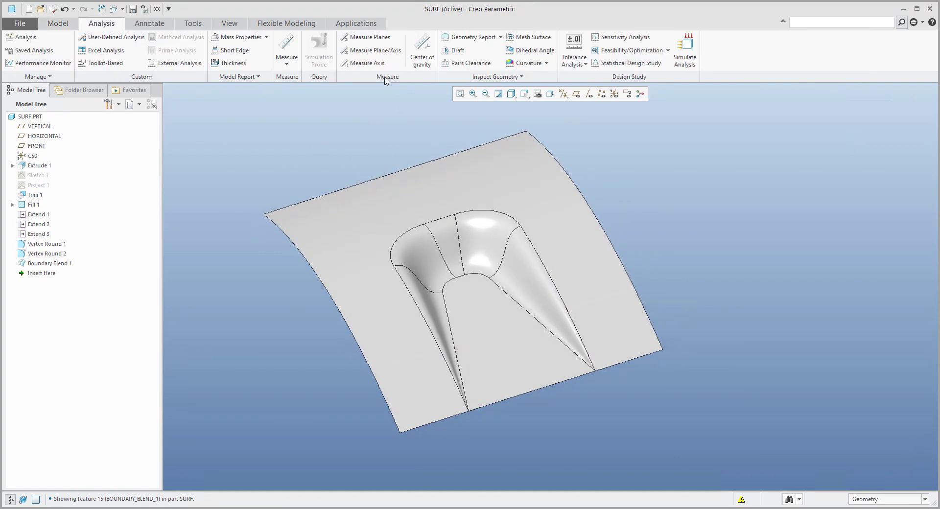
left_click(481, 79)
left_click(465, 132)
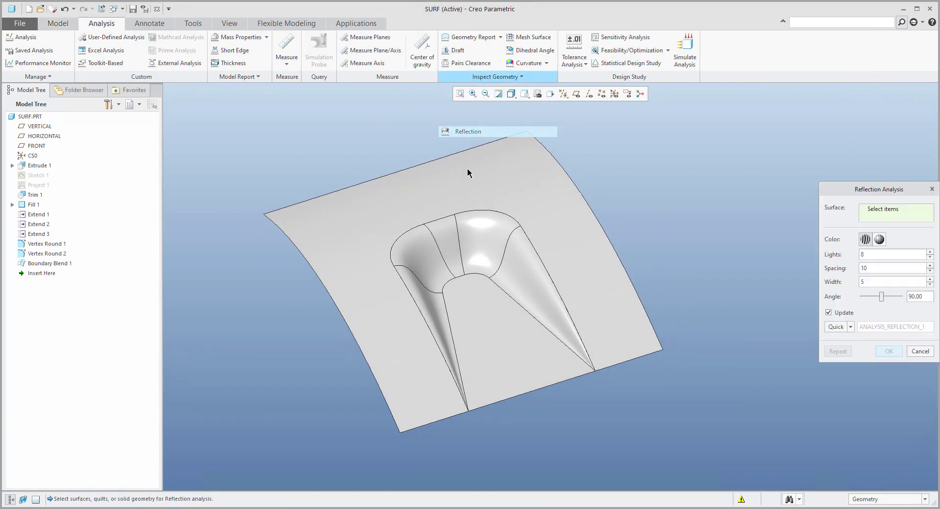
left_click(498, 199)
left_click(485, 234, "ctrl")
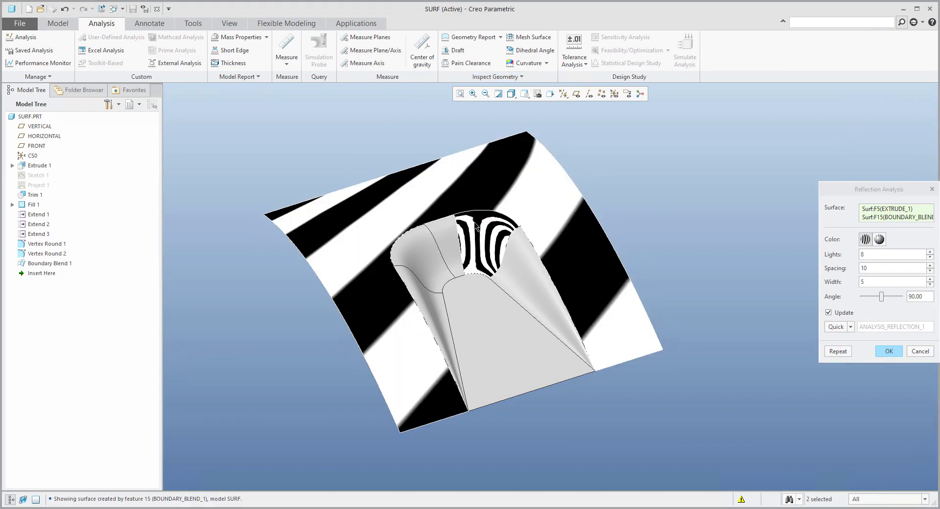
left_click(438, 250, "ctrl")
left_click(519, 257, "ctrl")
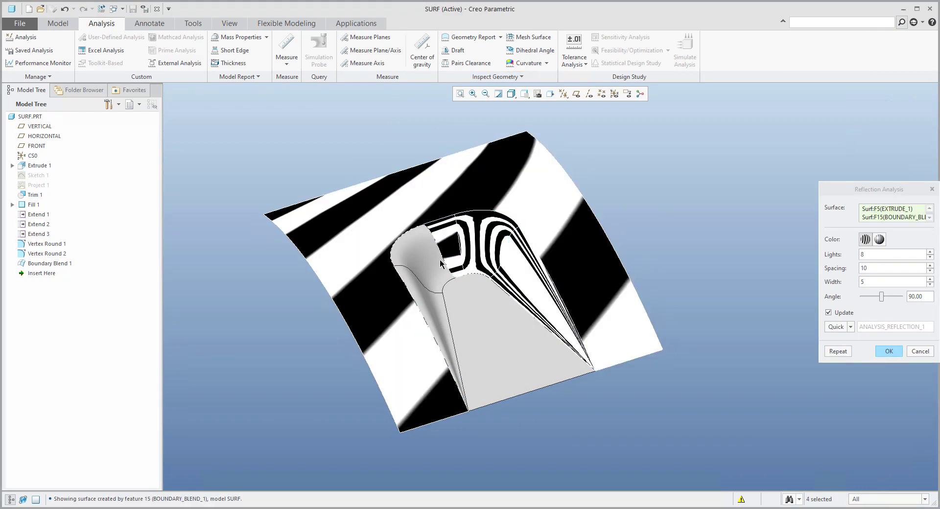
left_click(433, 286, "ctrl")
left_click(432, 306, "ctrl")
left_click(468, 302, "ctrl")
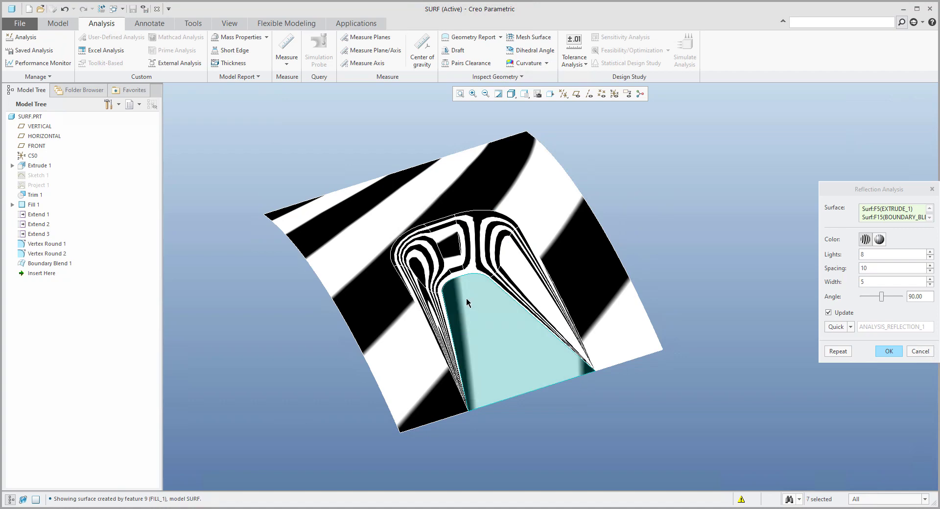
- Examine how the reflection stripes cross the borders between the arched, blend and flat surfaces, and close the analysis without saving
middle_click_drag(470, 294, 538, 250)
scroll(491, 300, "down", 4)
scroll(493, 274, "up", 3)
scroll(560, 237, "up", 3)
scroll(560, 236, "down", 3)
scroll(557, 241, "up", 6)
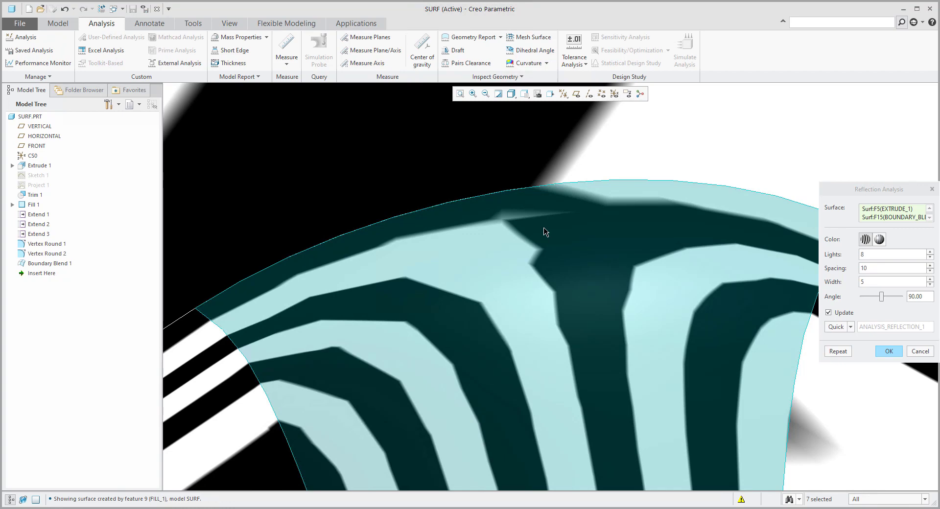
scroll(546, 232, "down", 6)
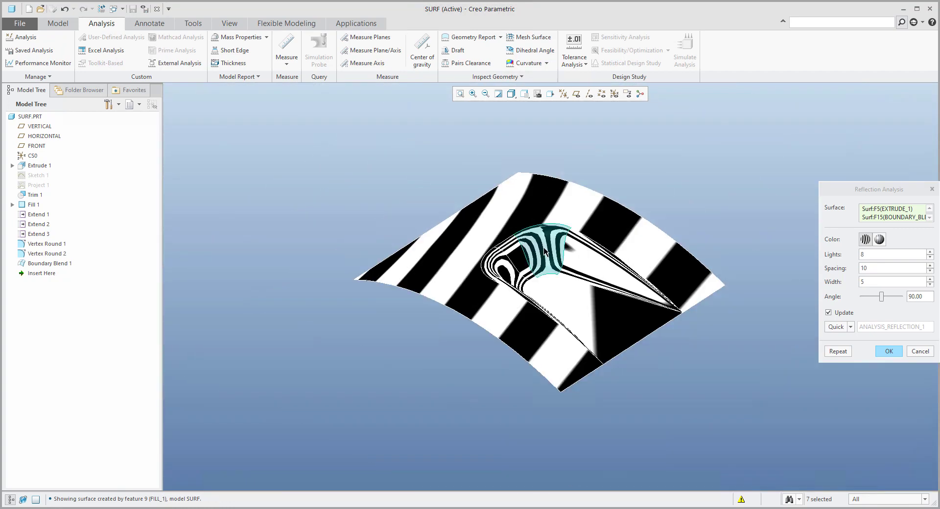
left_click(888, 351)
mouse_move(597, 335)
middle_mouse_down()
mouse_move(599, 313)
mouse_move(595, 336)
mouse_move(558, 350)
mouse_move(437, 367)
middle_mouse_up()
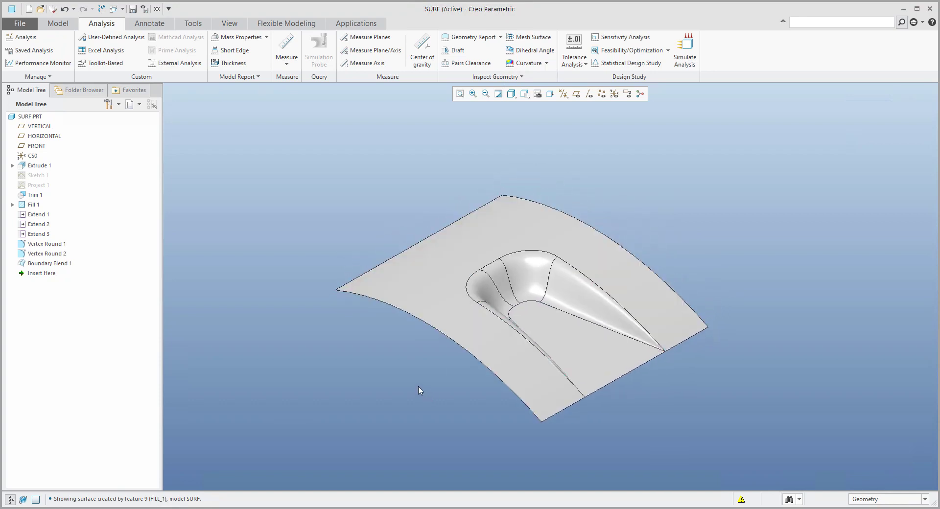